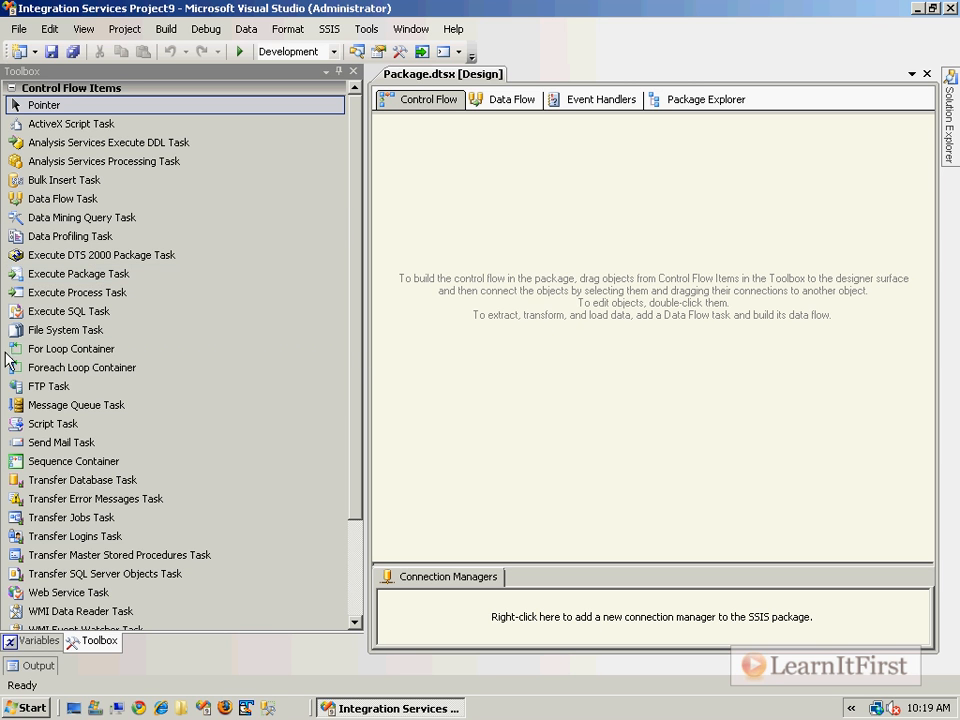
- Add a Foreach Loop Container to the control flow, then widen and reposition it
drag(67, 369, 540, 240)
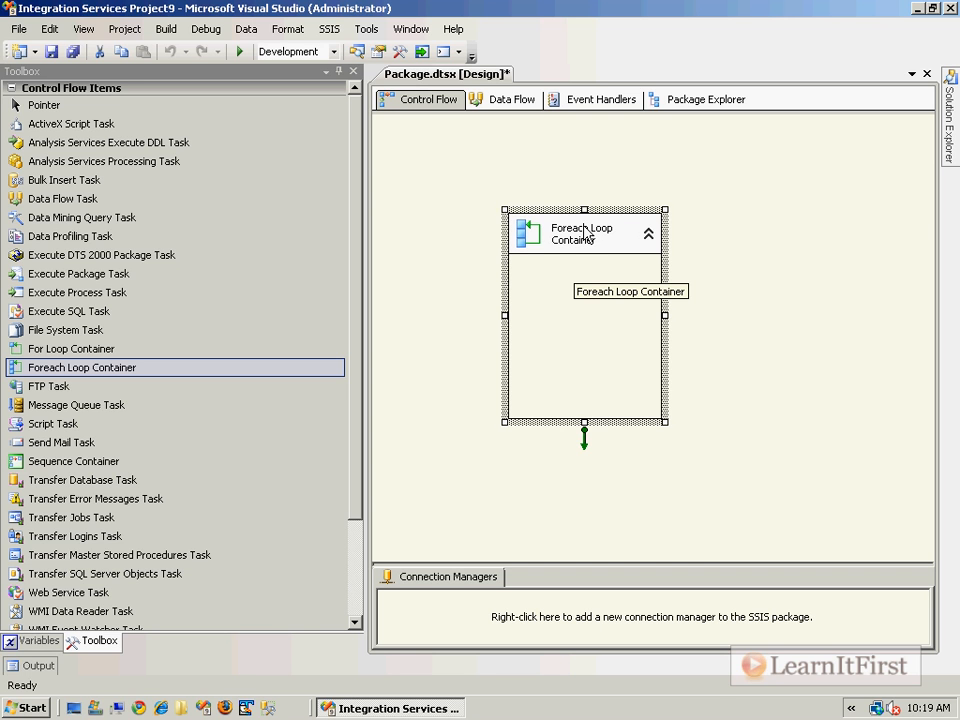
drag(665, 315, 728, 315)
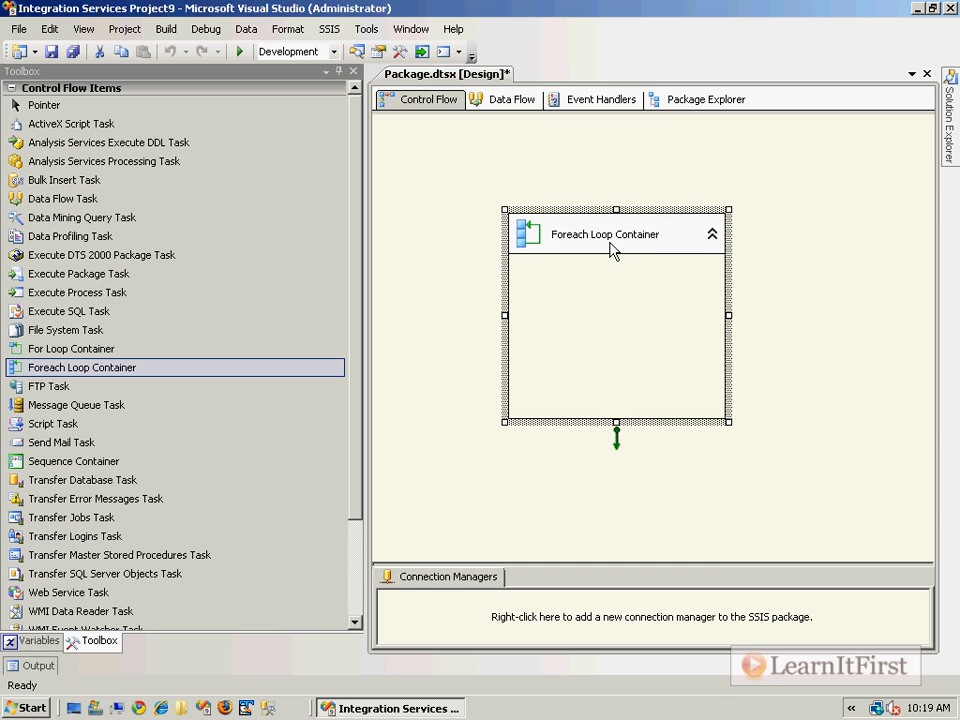
drag(574, 242, 533, 232)
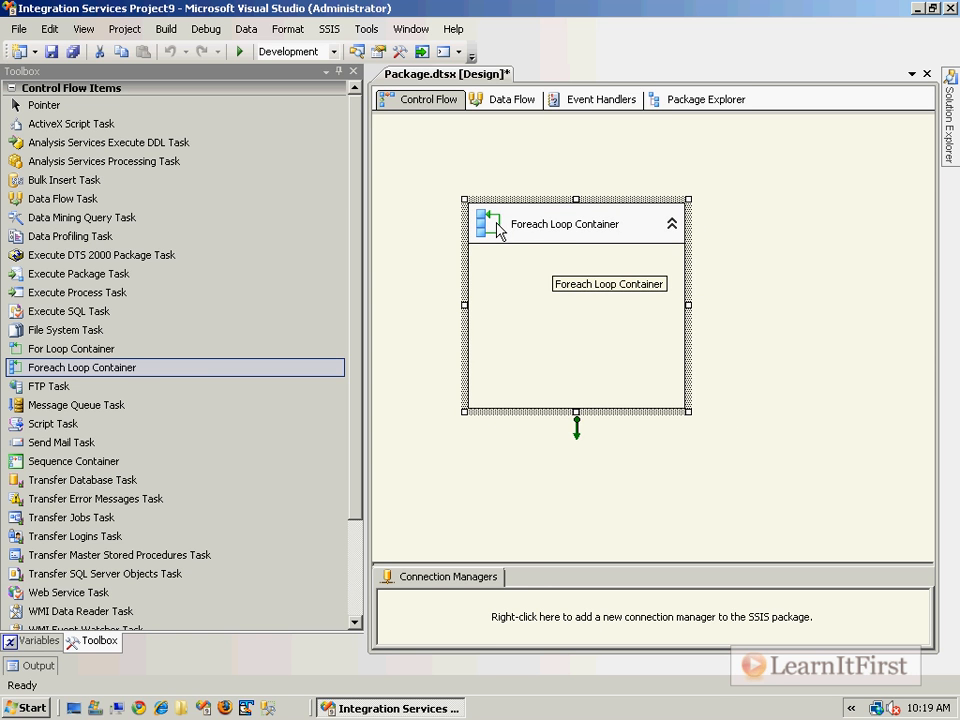
- Open the container's editor and set its collection enumerator to Foreach Item Enumerator
double_click(500, 230)
click(262, 208)
click(657, 208)
click(728, 209)
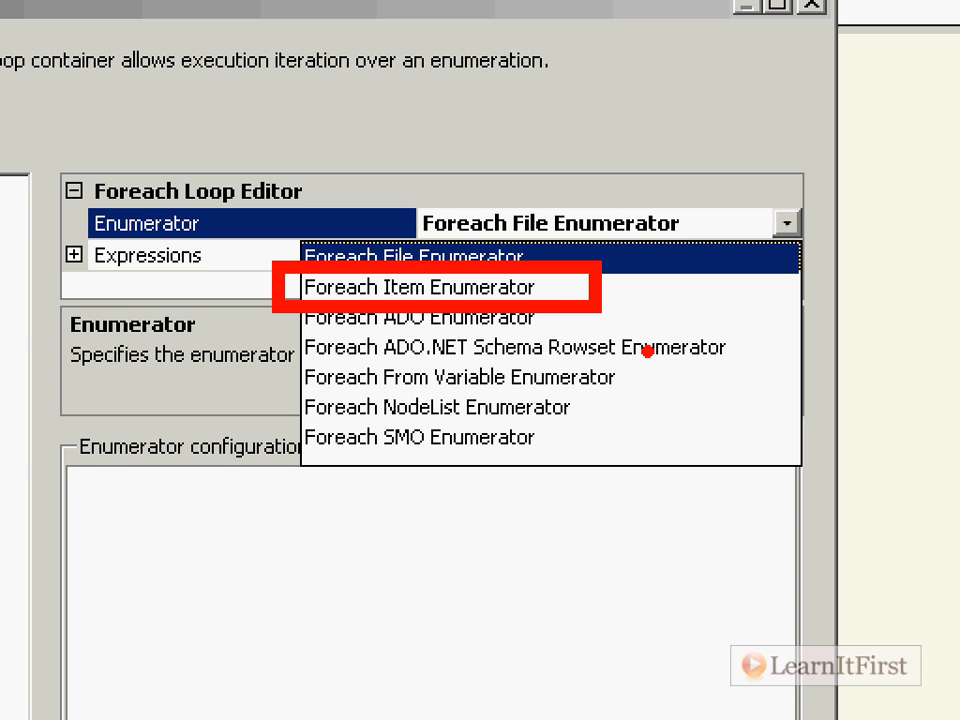
key(Escape)
click(728, 211)
click(660, 241)
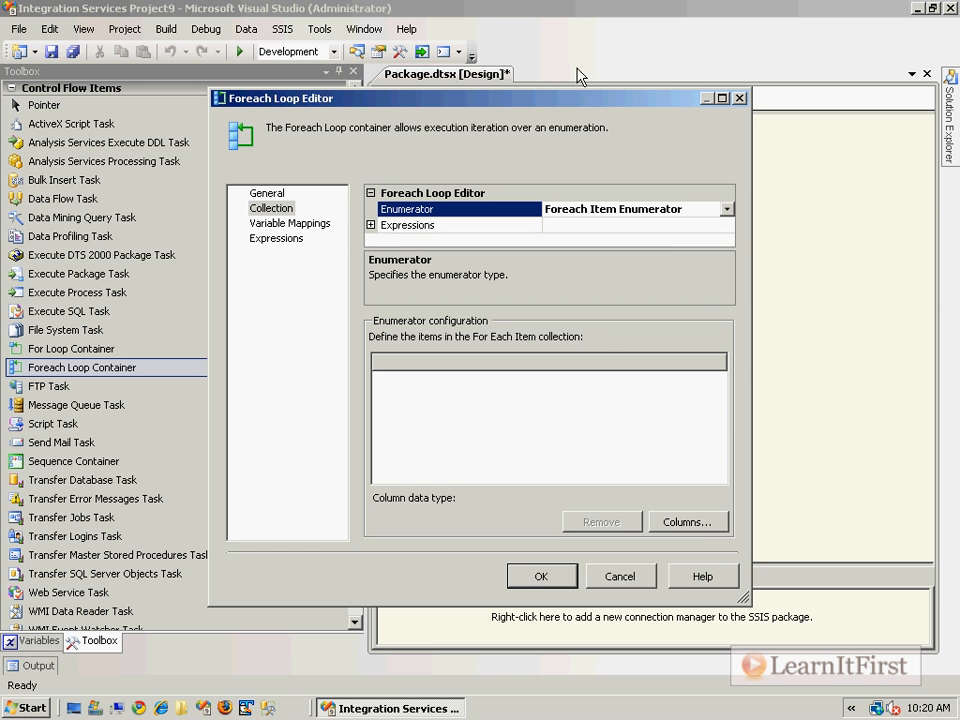
- Open the item columns definition and add four columns, Column 0 through Column 3
click(688, 523)
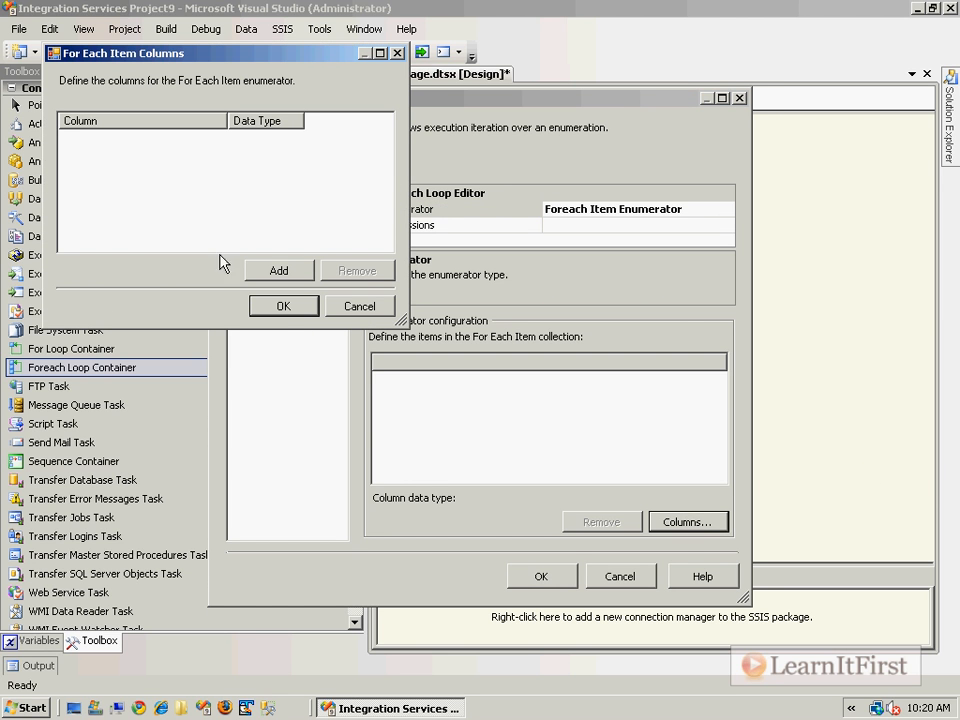
click(305, 273)
click(120, 139)
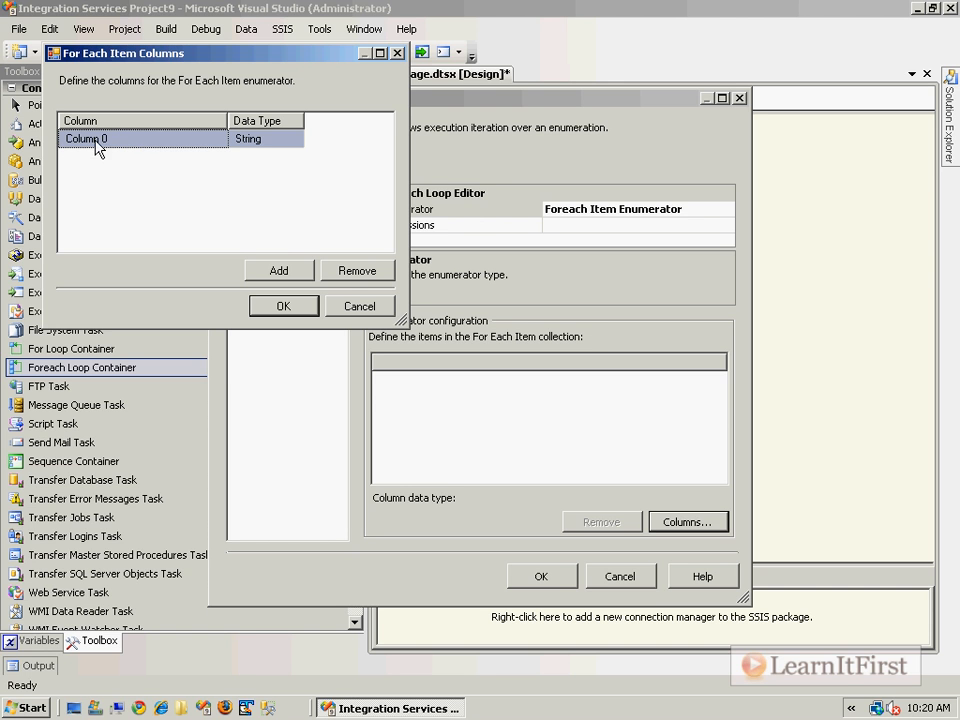
click(280, 270)
click(280, 270)
click(280, 270)
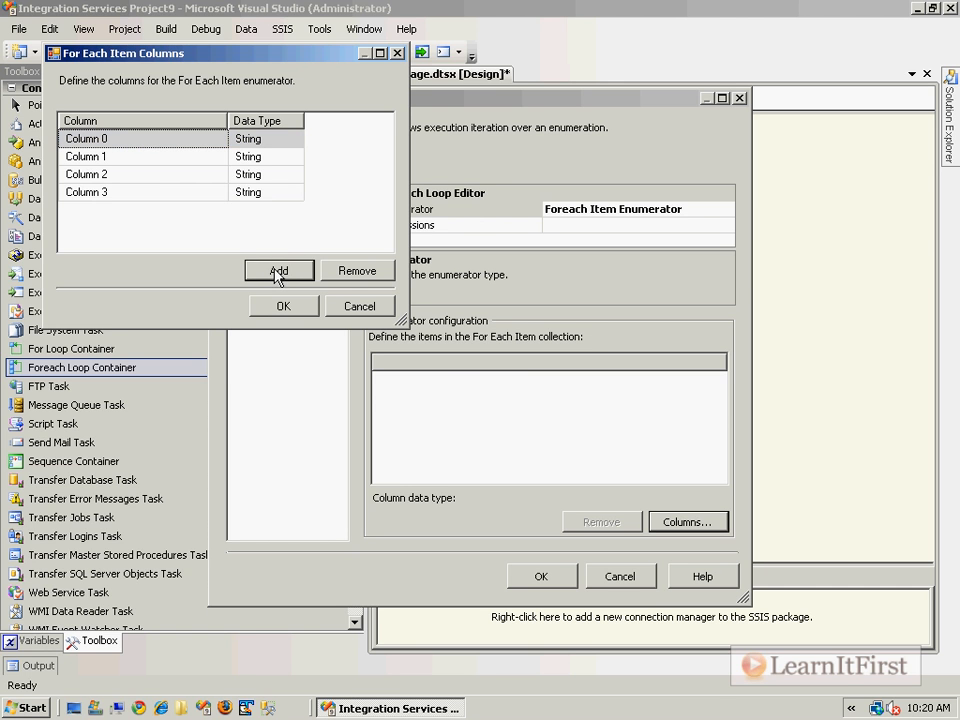
click(125, 175)
click(108, 195)
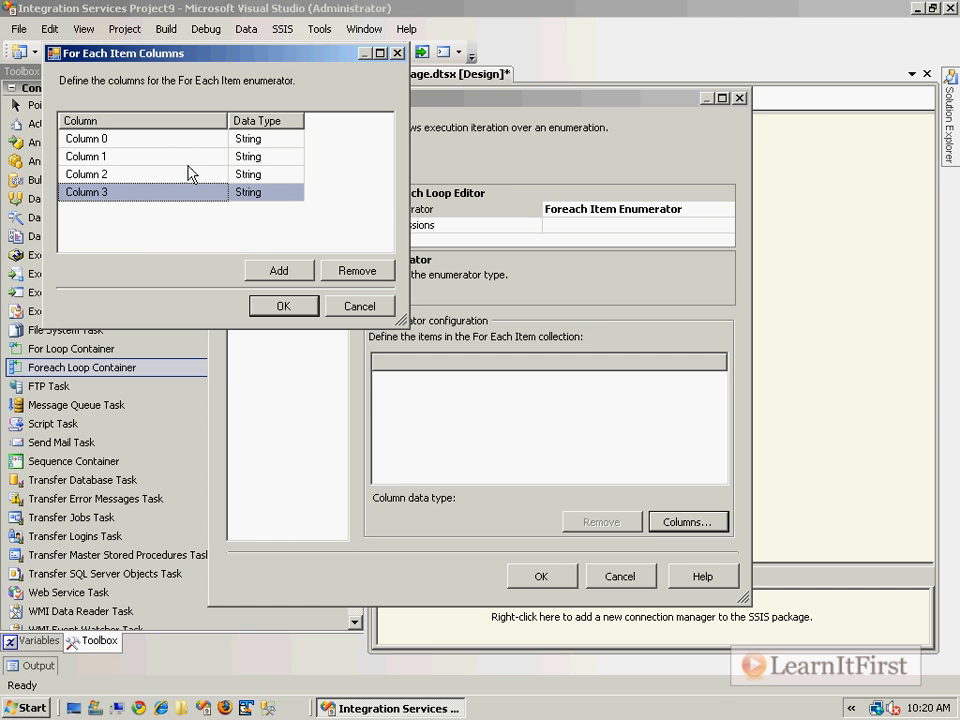
- Set Column 0's data type to Int32
click(287, 140)
click(292, 140)
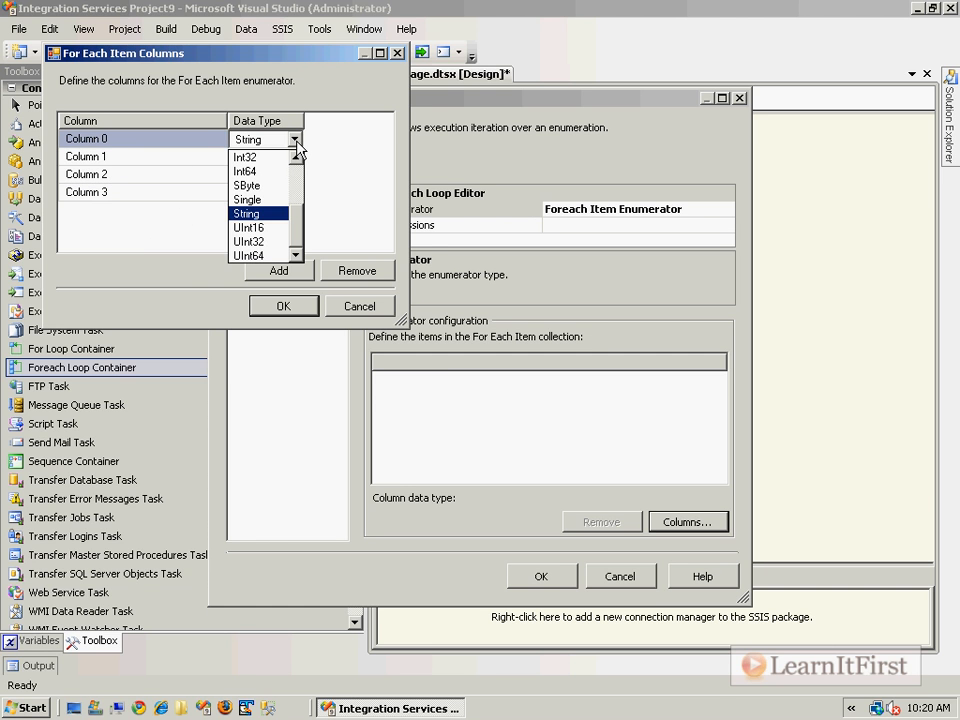
click(278, 159)
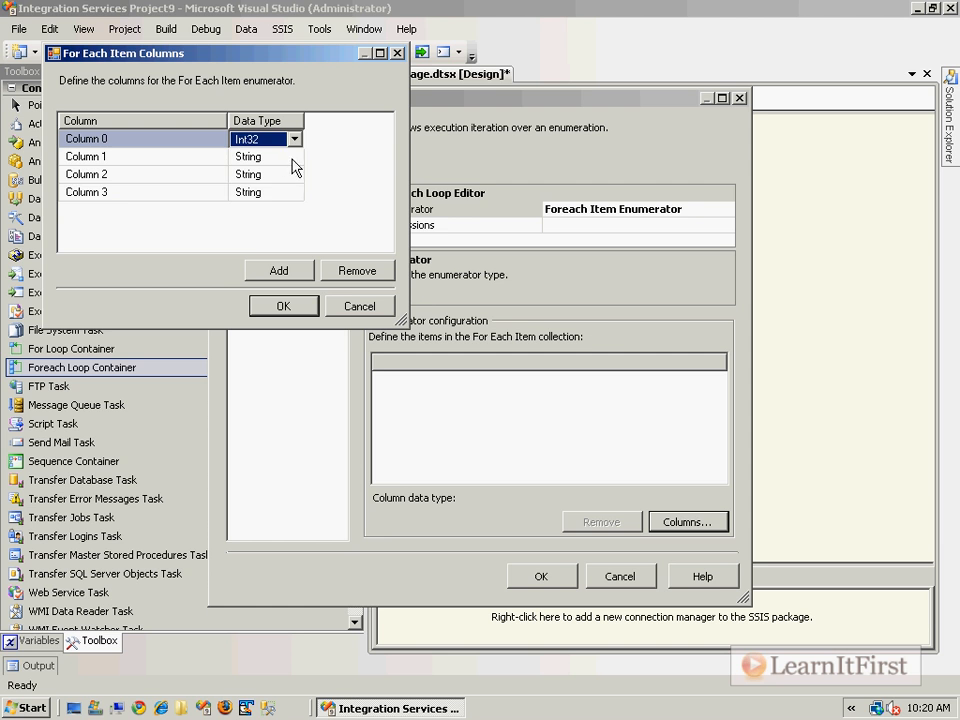
- Set Column 3's data type to DateTime
click(288, 192)
click(294, 192)
click(288, 224)
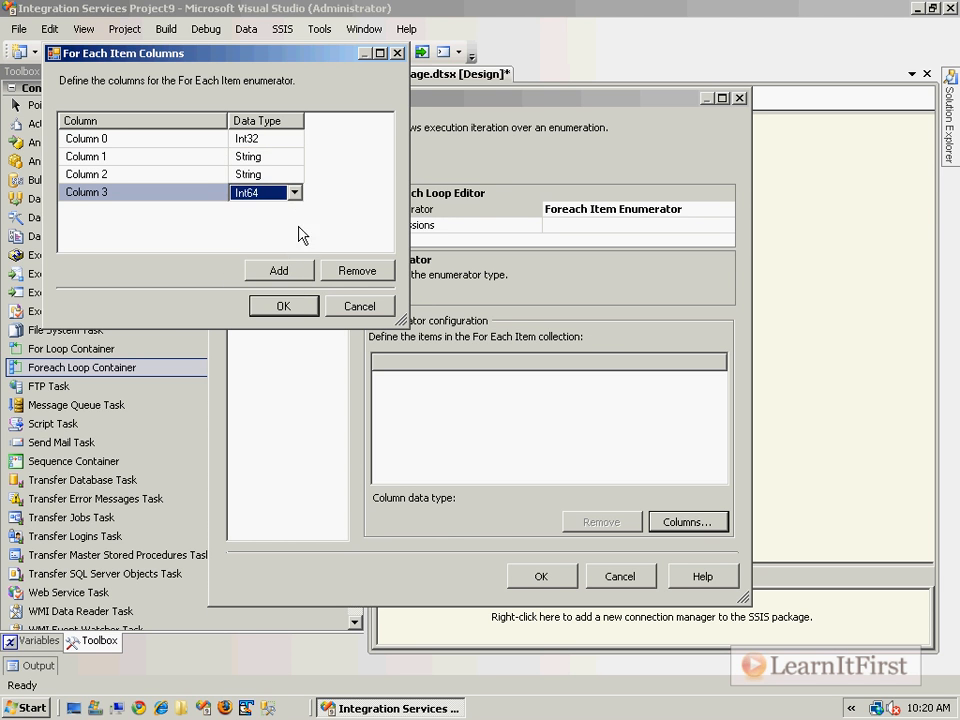
click(294, 192)
scroll(292, 240, up, 3)
click(276, 252)
- Set Column 2's data type to Boolean and confirm the column definitions
click(288, 174)
click(294, 174)
scroll(285, 210, up, 3)
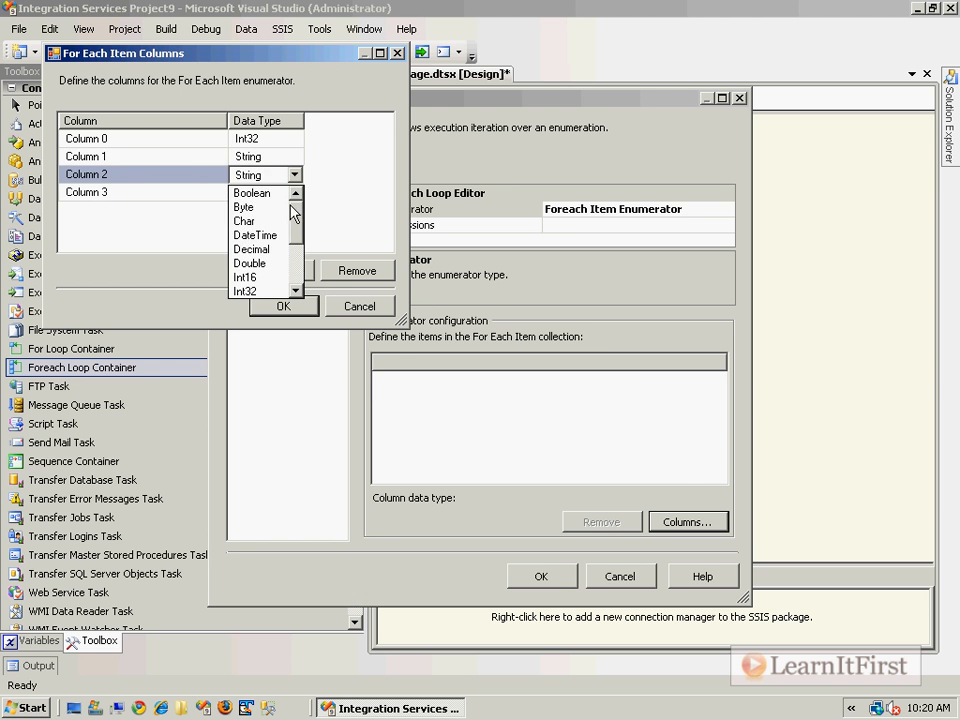
click(258, 192)
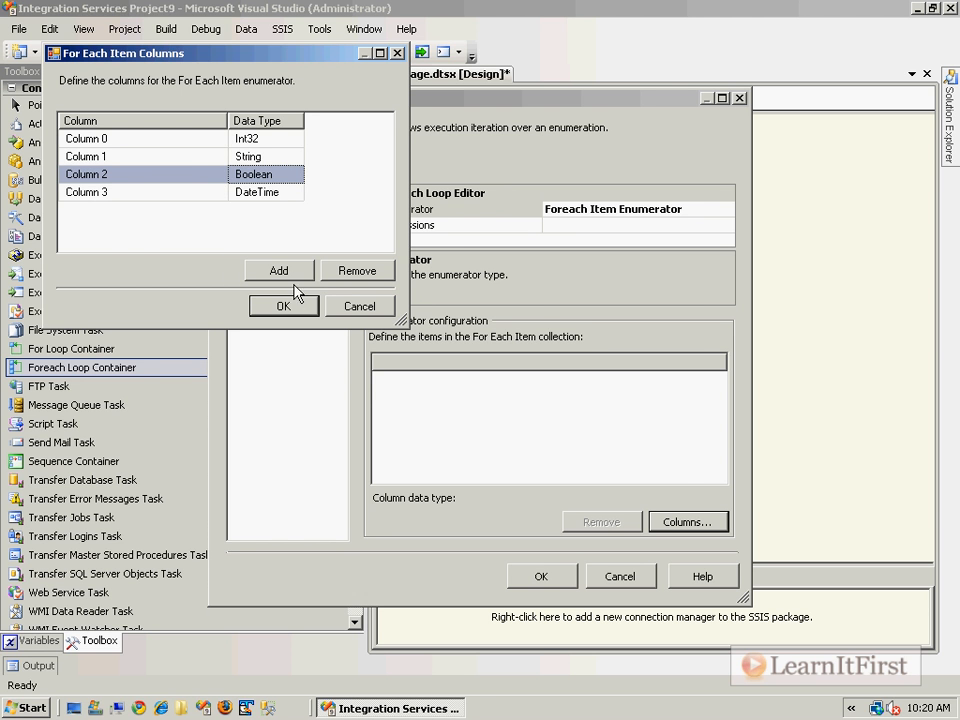
click(283, 306)
- Enlarge the editor and enter 10109 in Column 0 of the first item row
drag(655, 98, 507, 69)
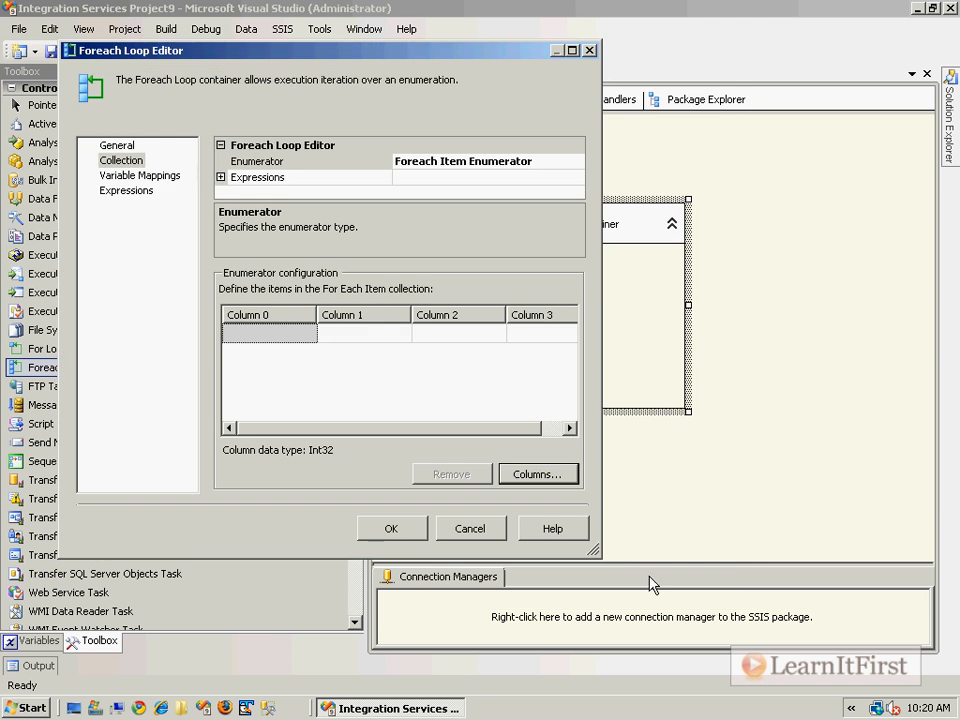
drag(589, 557, 824, 577)
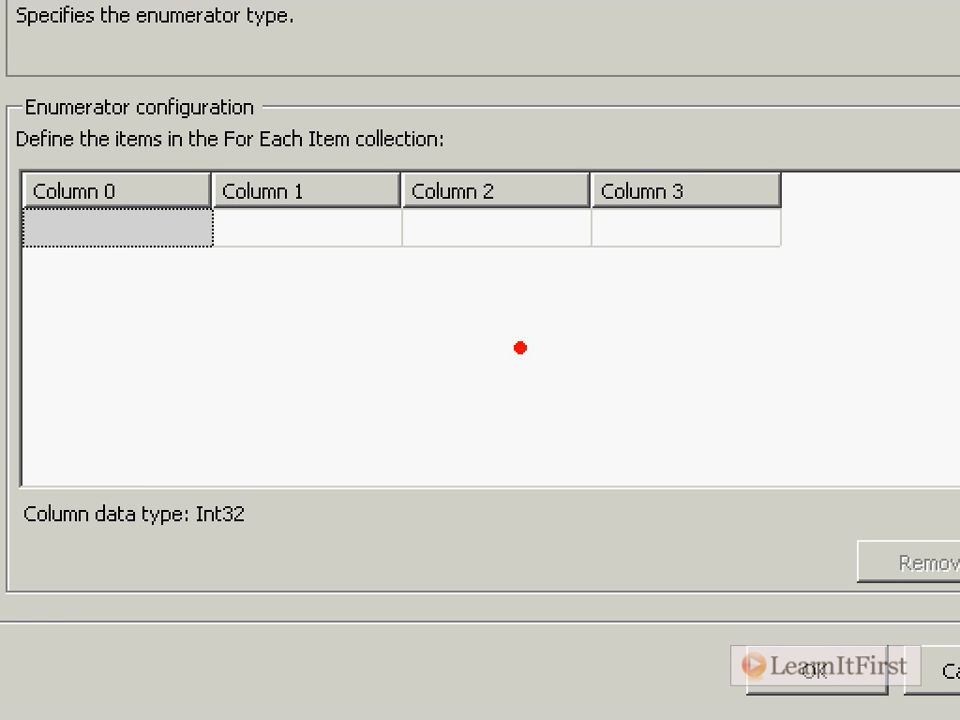
mouse_move(88, 242)
mouse_down()
mouse_move(214, 300)
mouse_move(229, 467)
mouse_move(253, 470)
mouse_move(232, 490)
mouse_move(243, 486)
mouse_up()
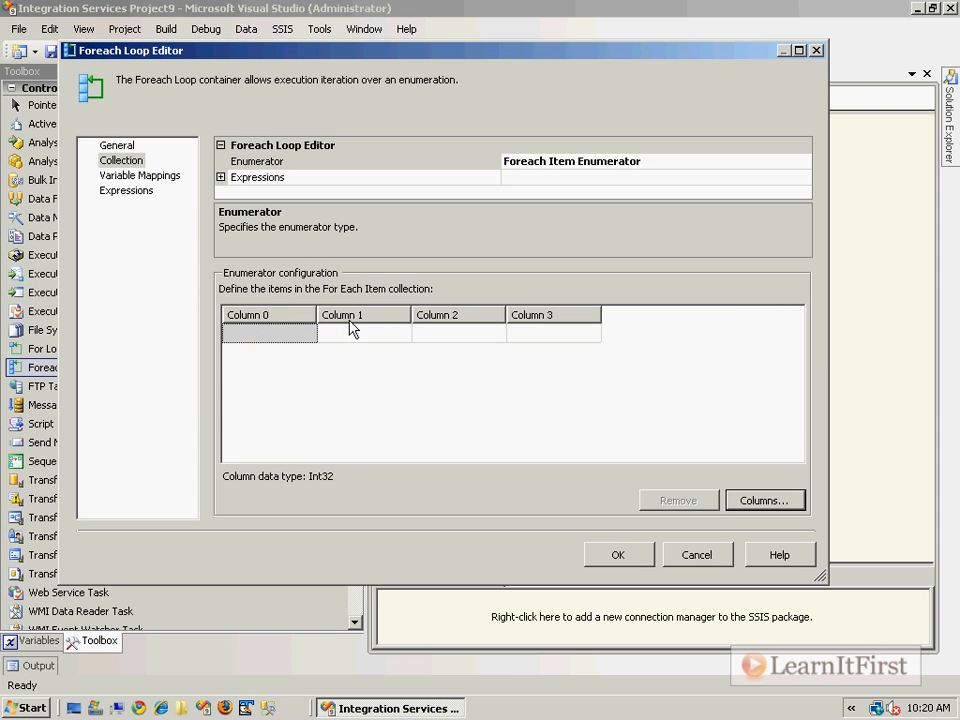
click(157, 233)
text(1)
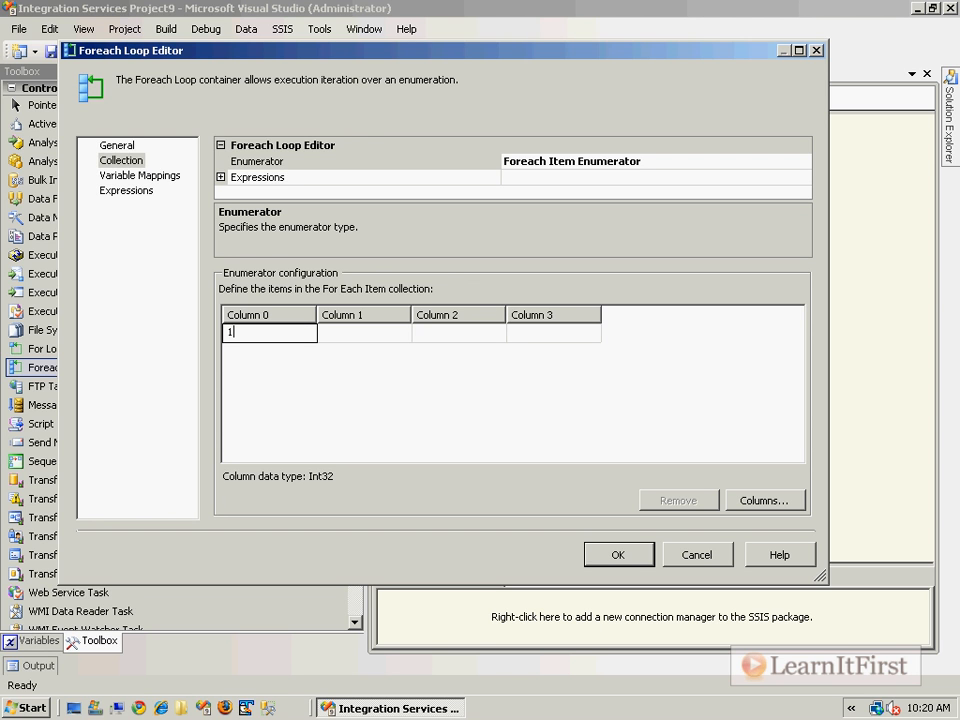
text(0109)
key(Tab)
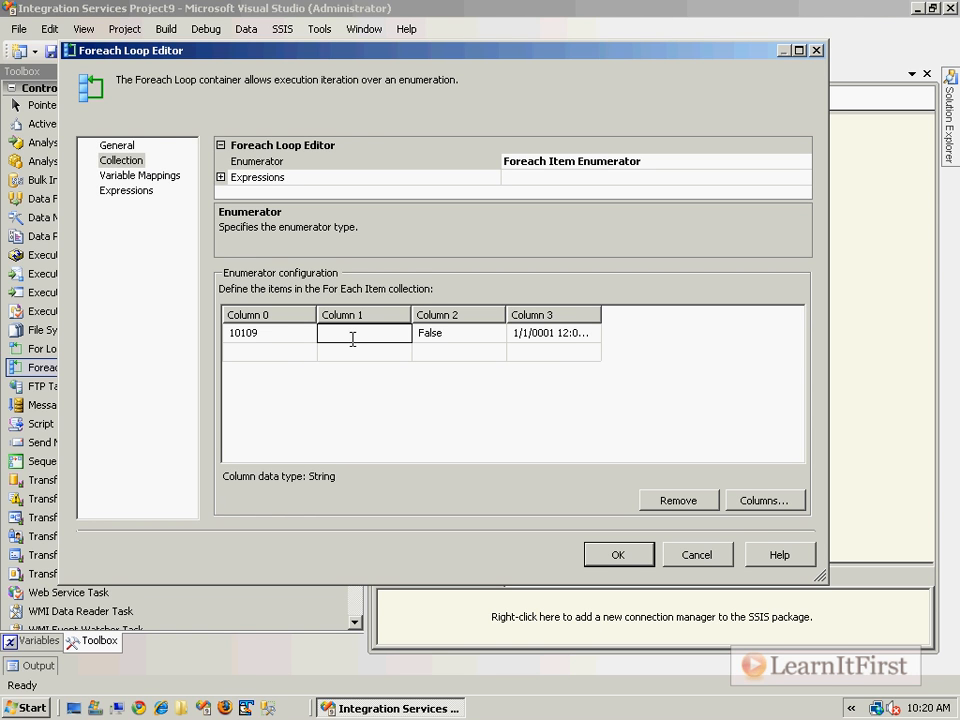
- Enter a person's full name in Column 1 of the first row
key(Tab)
- Set the first row's Column 2 to True and its Column 3 date to 12/23/2009, widening Column 3
click(496, 334)
click(487, 353)
click(512, 333)
drag(602, 314, 634, 314)
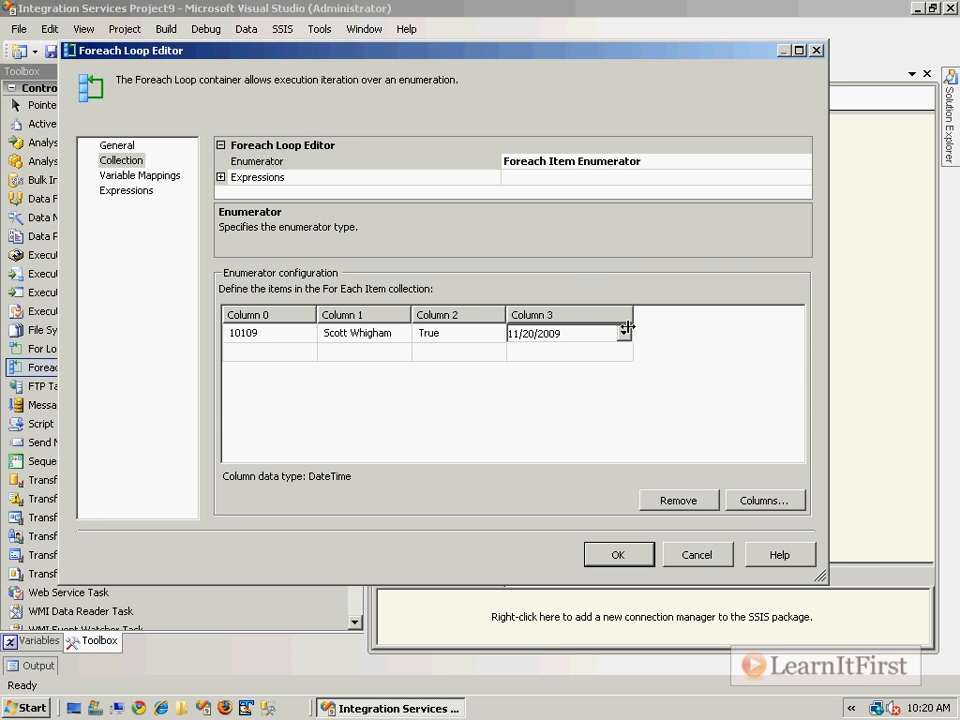
click(624, 333)
click(664, 358)
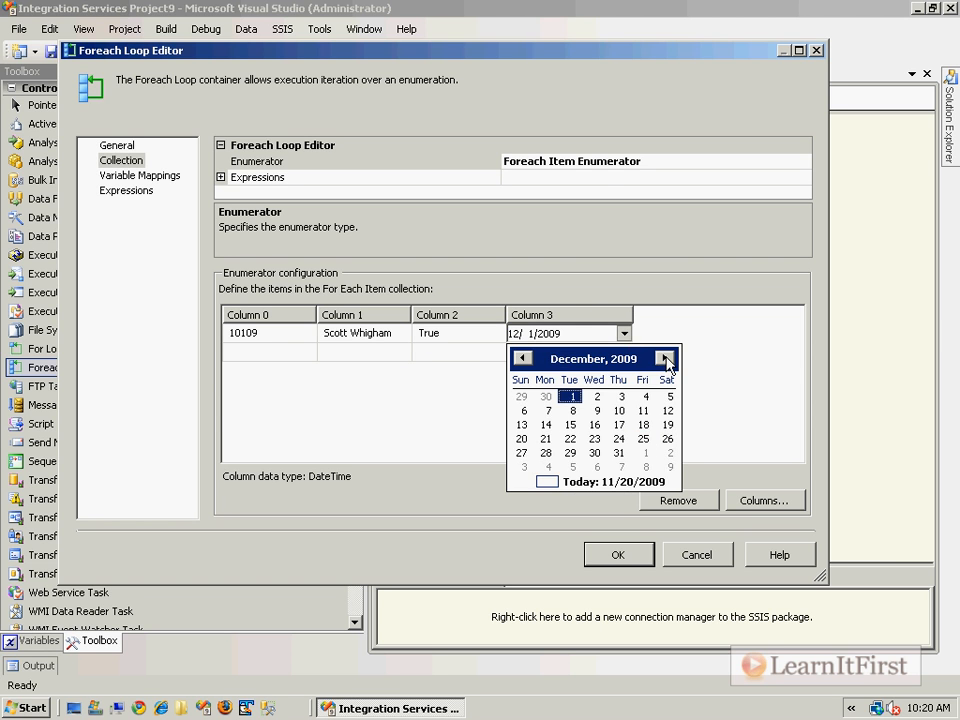
click(596, 438)
click(596, 358)
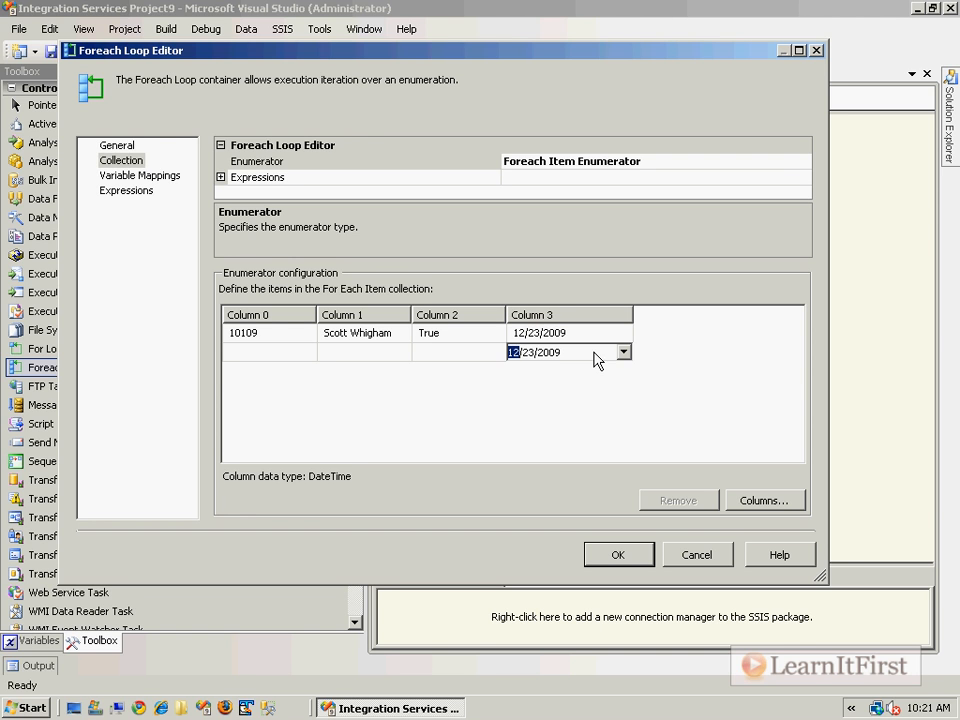
- Add a second row with 23785 in Column 0 and a person's full name in Column 1
click(274, 358)
text(23785)
key(Tab)
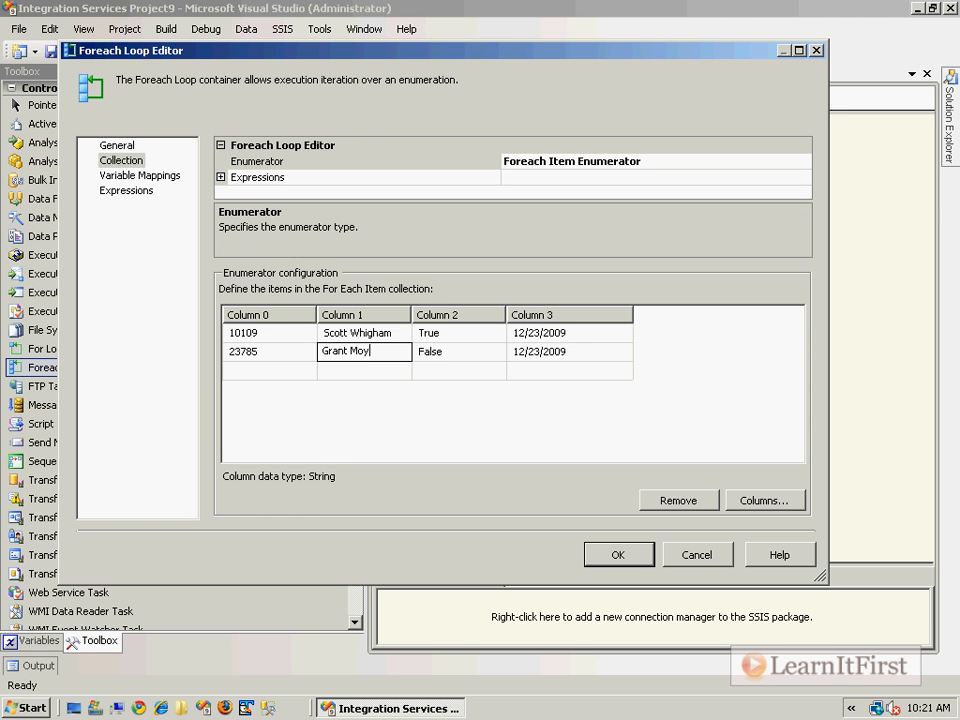
key(Tab)
key(Tab)
- Set the second row's Column 3 date to 12/14/2009
click(593, 348)
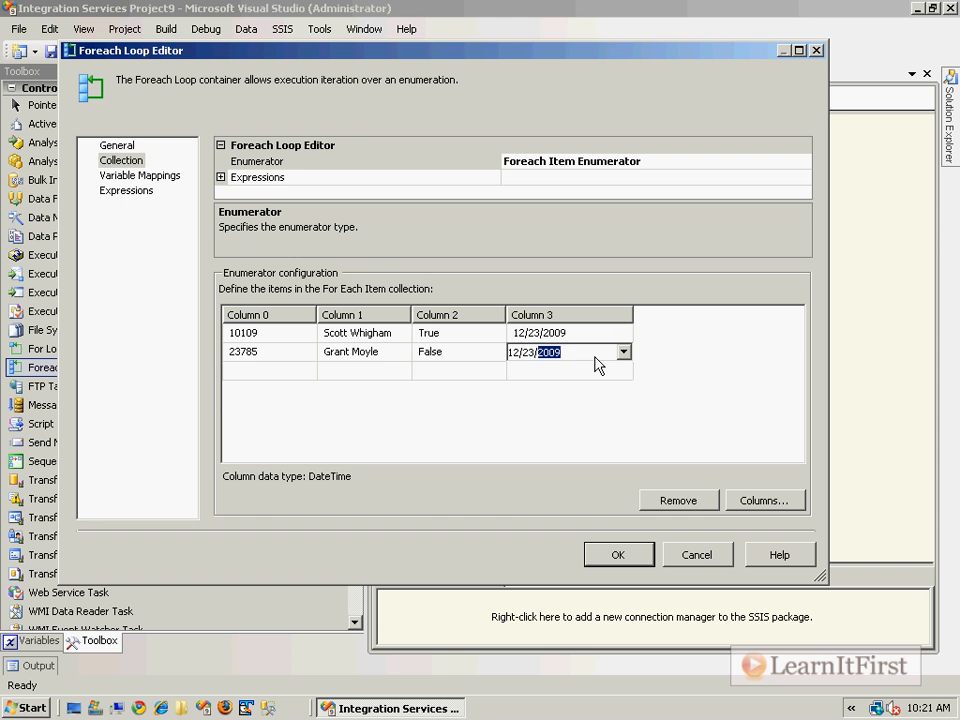
key(Return)
click(595, 357)
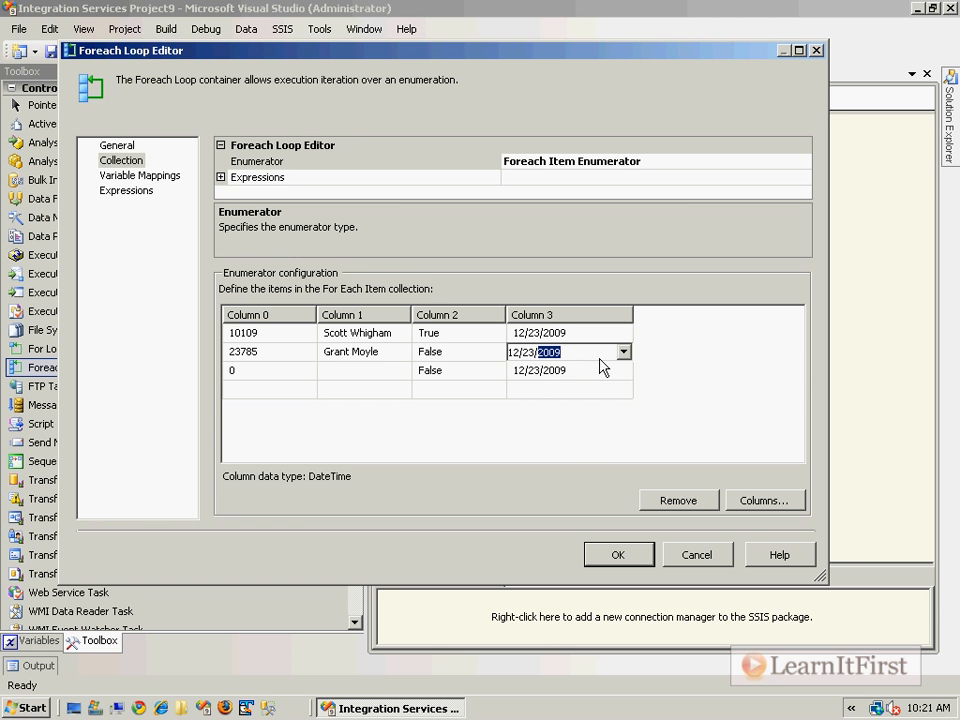
click(623, 353)
click(548, 444)
- Add a third row with 51368, a person's full name, and True in Columns 0 to 2
click(257, 368)
double_click(257, 368)
text(513687)
key(BackSpace)
key(Tab)
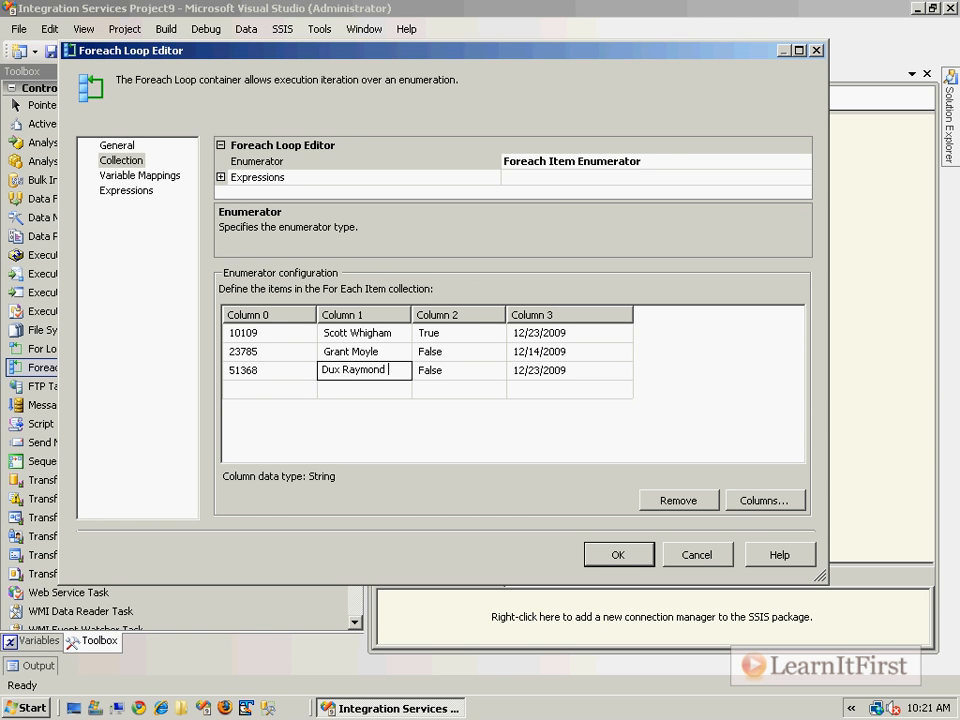
key(Tab)
text(True)
key(Tab)
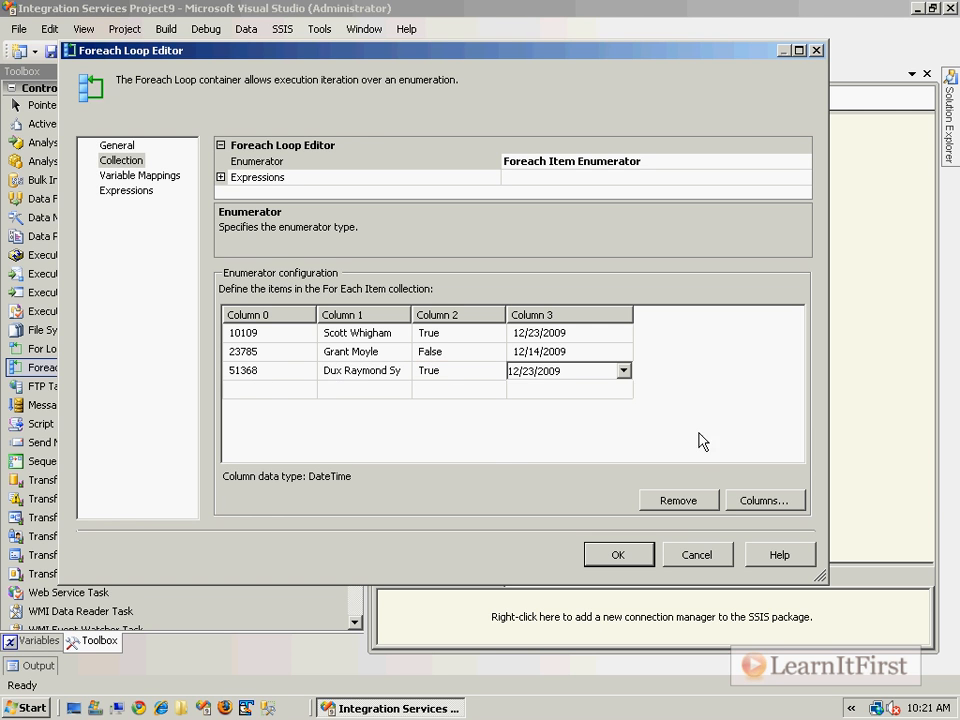
- Set the third row's date to 1/6/2010, confirm the Foreach Loop Editor and save the package
click(624, 372)
click(664, 395)
click(594, 448)
click(713, 398)
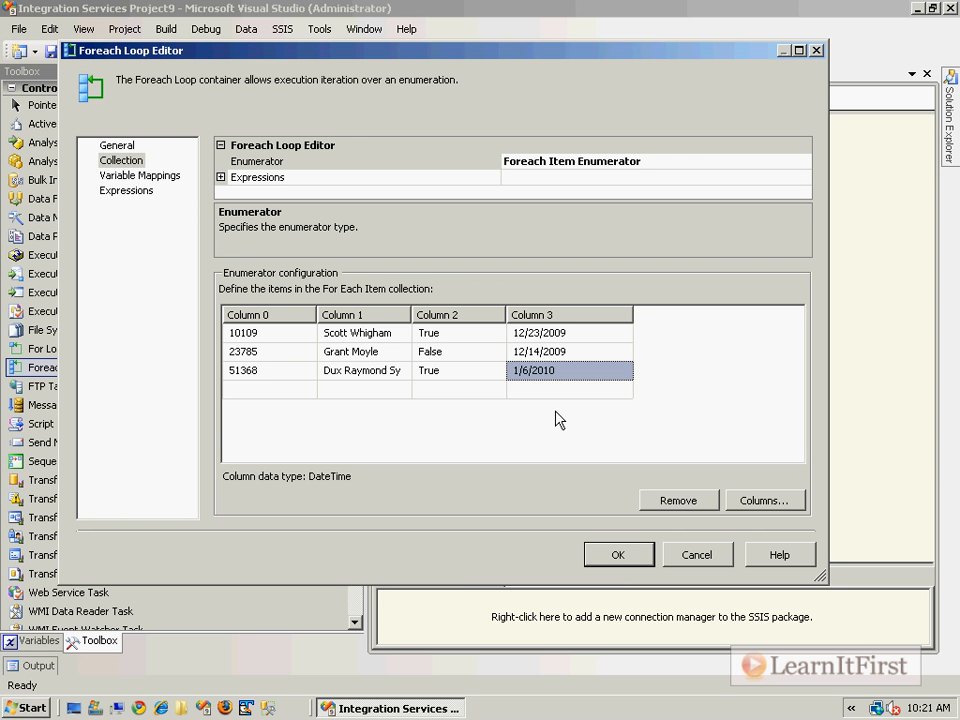
click(630, 558)
key(ctrl+s)
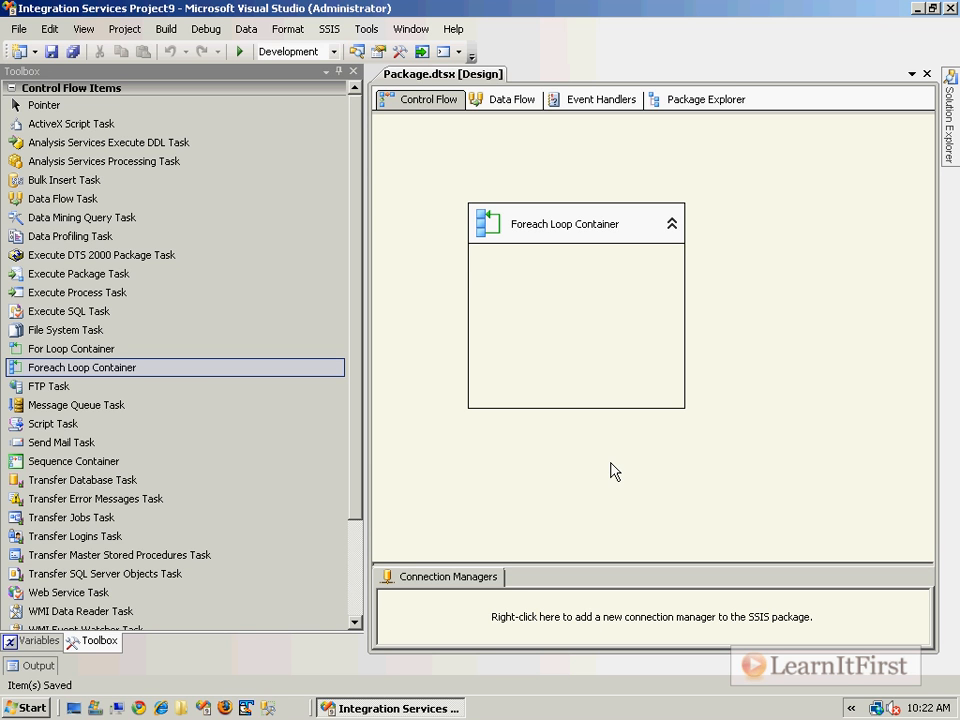
- Place a Script Task inside the Foreach Loop Container, rename it Popup, and save
drag(52, 424, 572, 314)
right_click(596, 317)
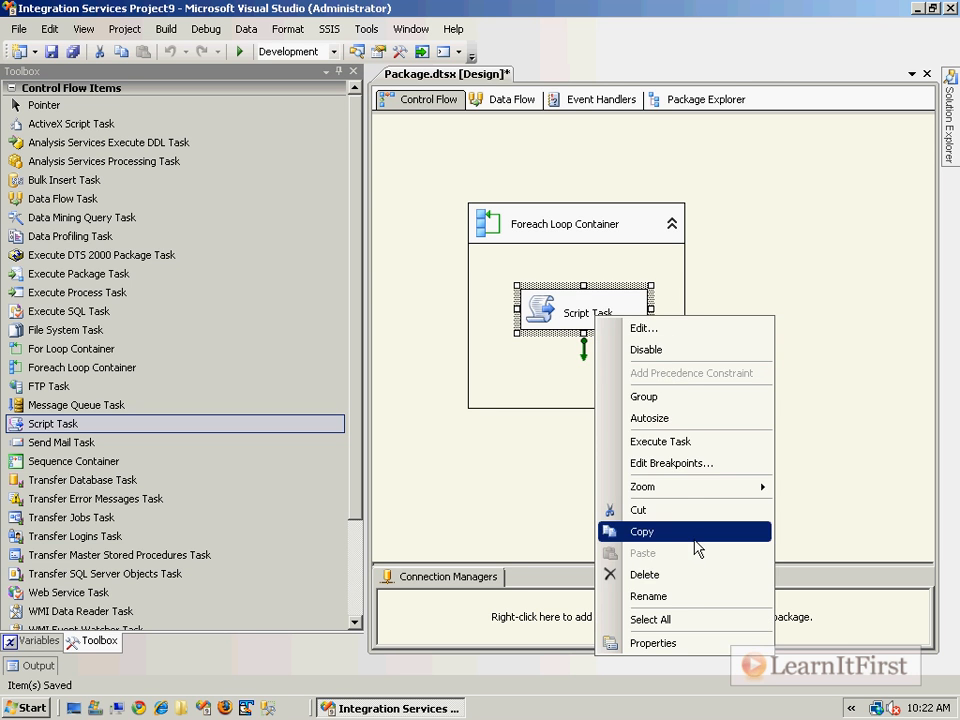
click(688, 597)
text(Popup)
key(Return)
key(ctrl+s)
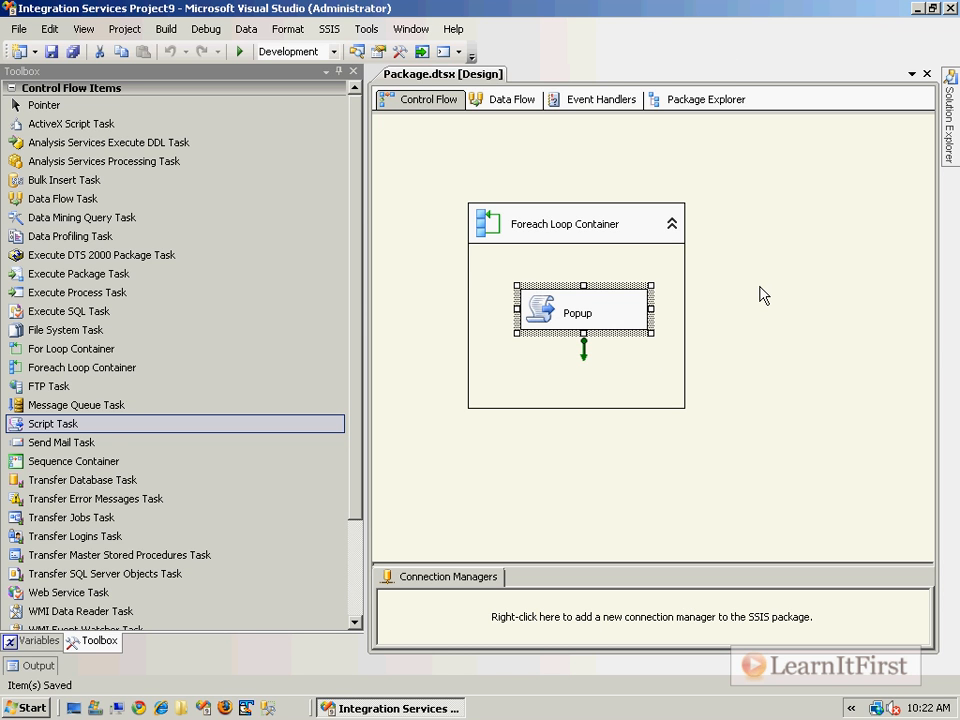
- Open the Foreach Loop Editor and review its Variable Mappings and Collection pages, enlarging the dialog
click(706, 258)
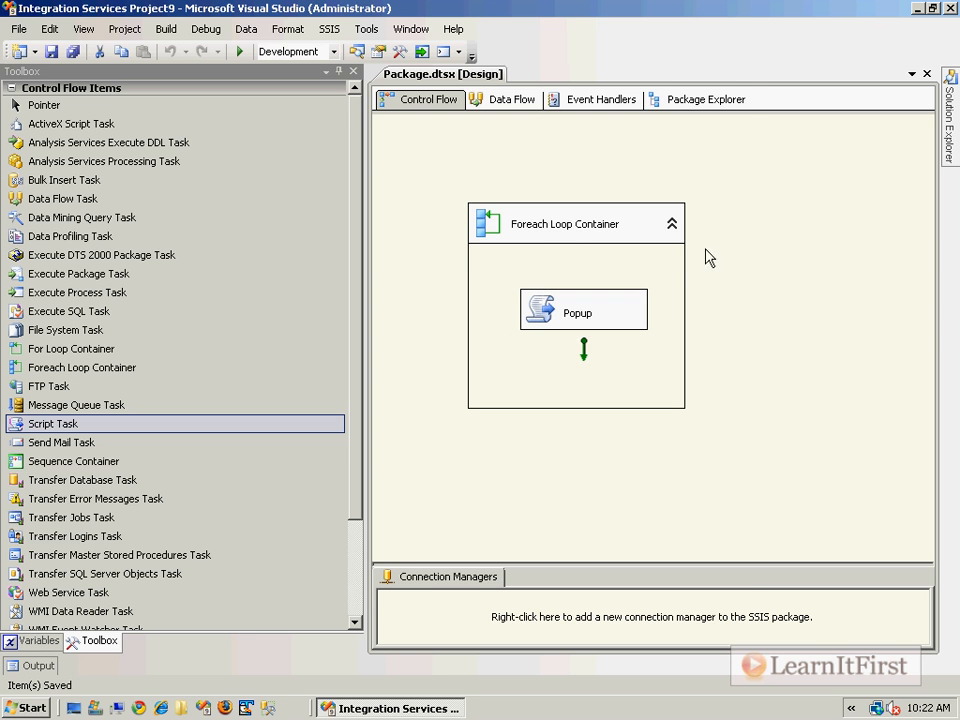
double_click(500, 229)
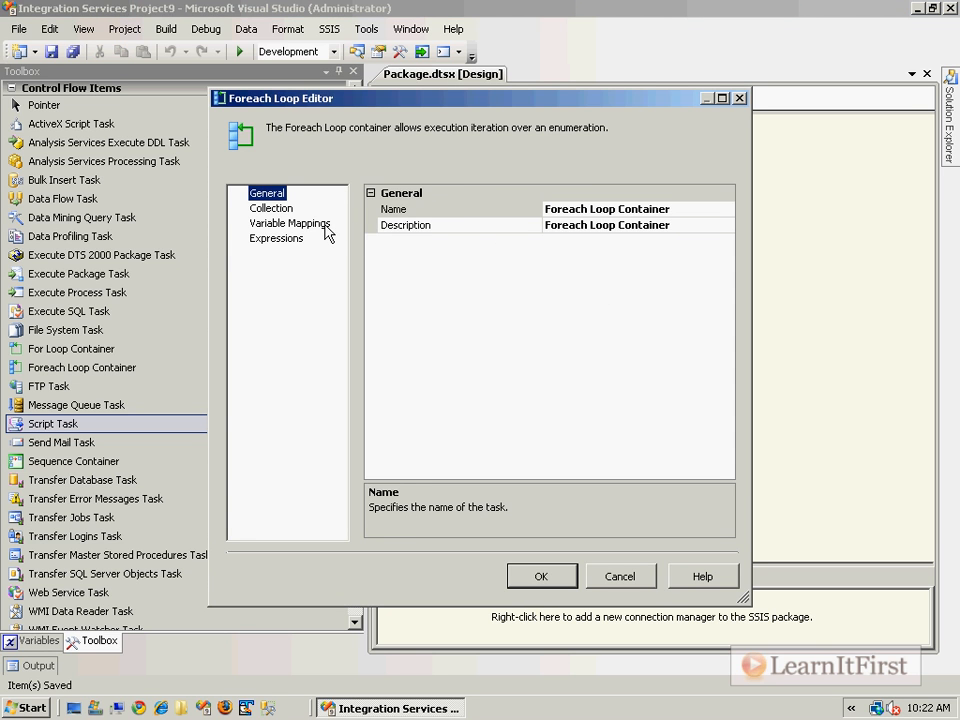
click(325, 230)
click(517, 248)
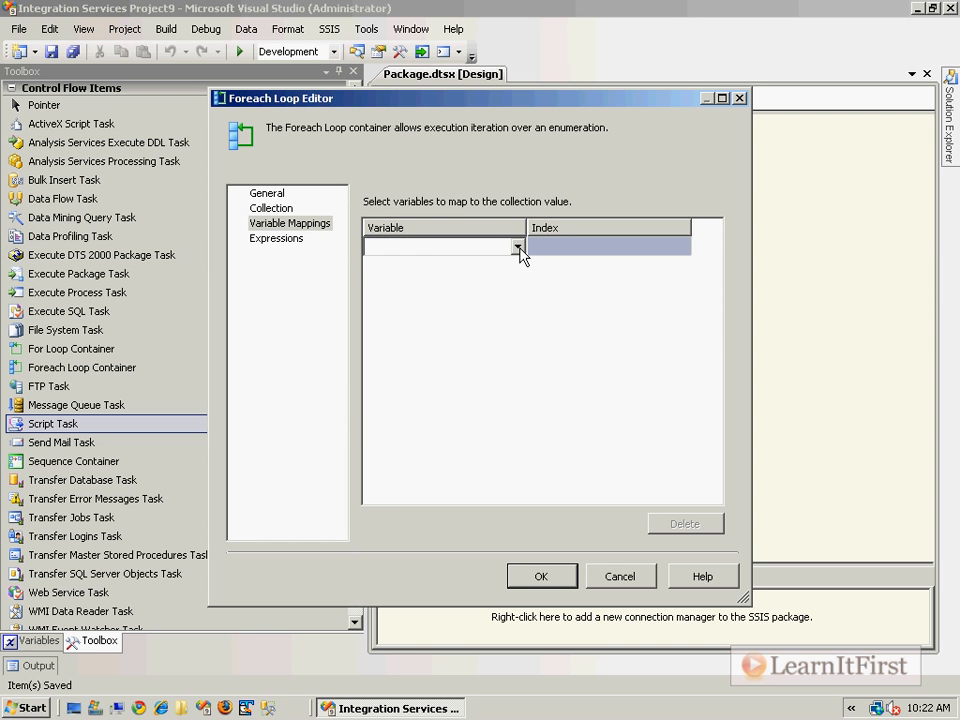
click(518, 247)
click(518, 248)
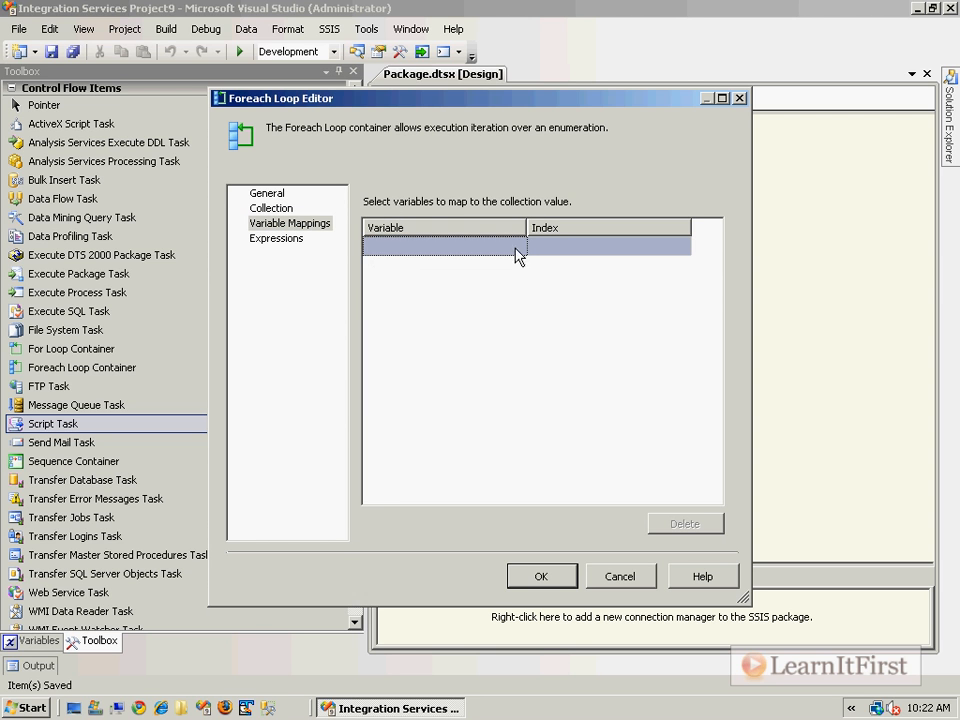
click(271, 208)
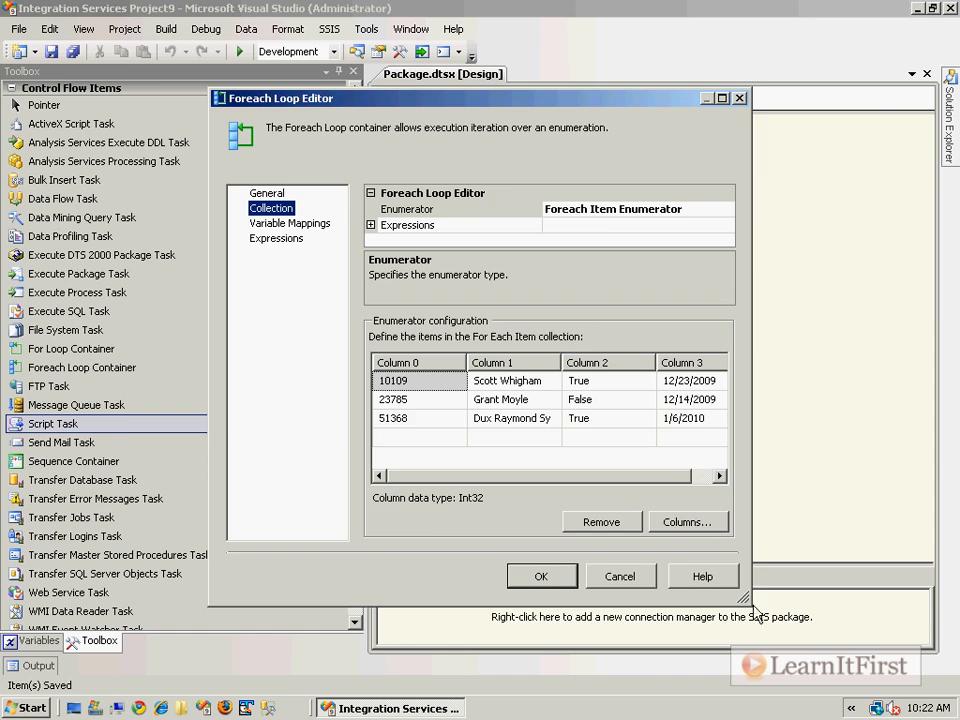
drag(742, 598, 884, 644)
drag(558, 105, 406, 70)
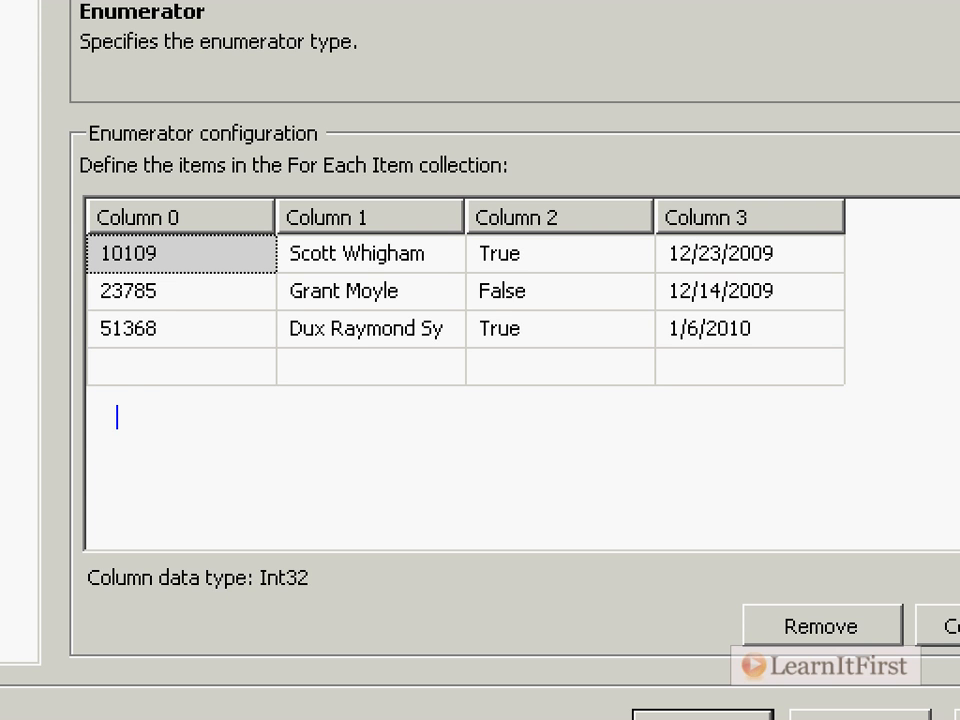
text(Create a vari)
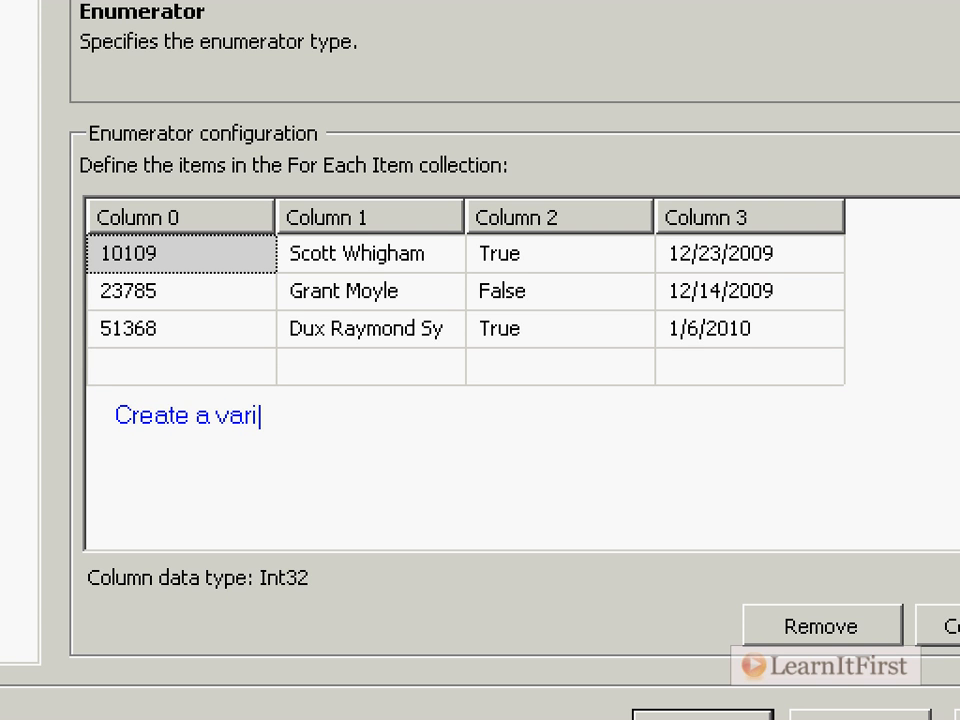
text(able for each )
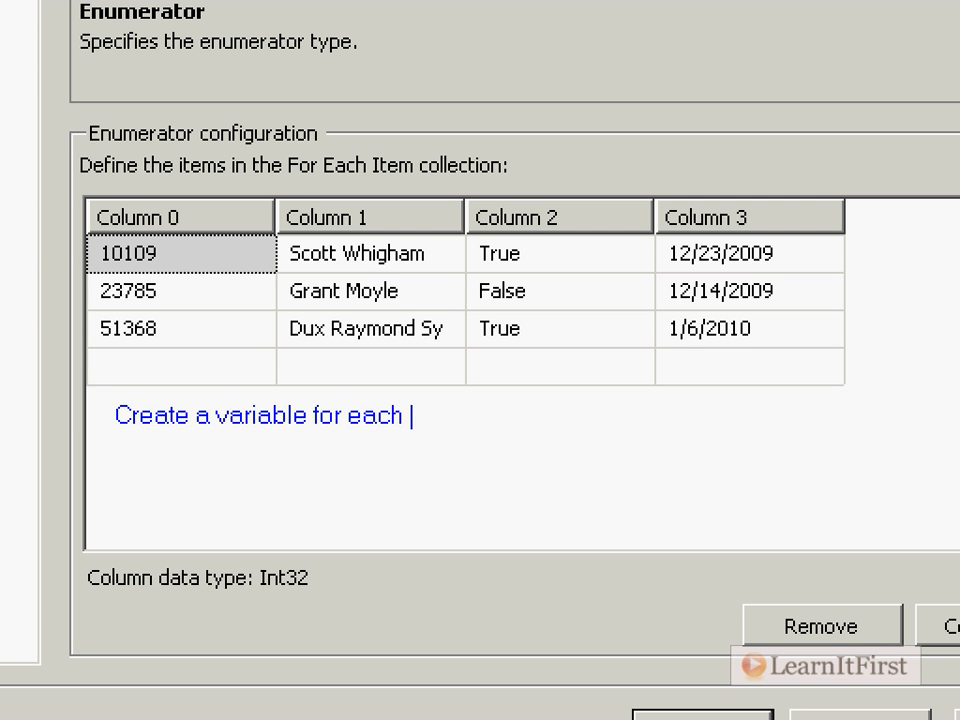
text(column yuou)
key(BackSpace)
key(BackSpace)
key(BackSpace)
key(BackSpace)
text(ou want to st)
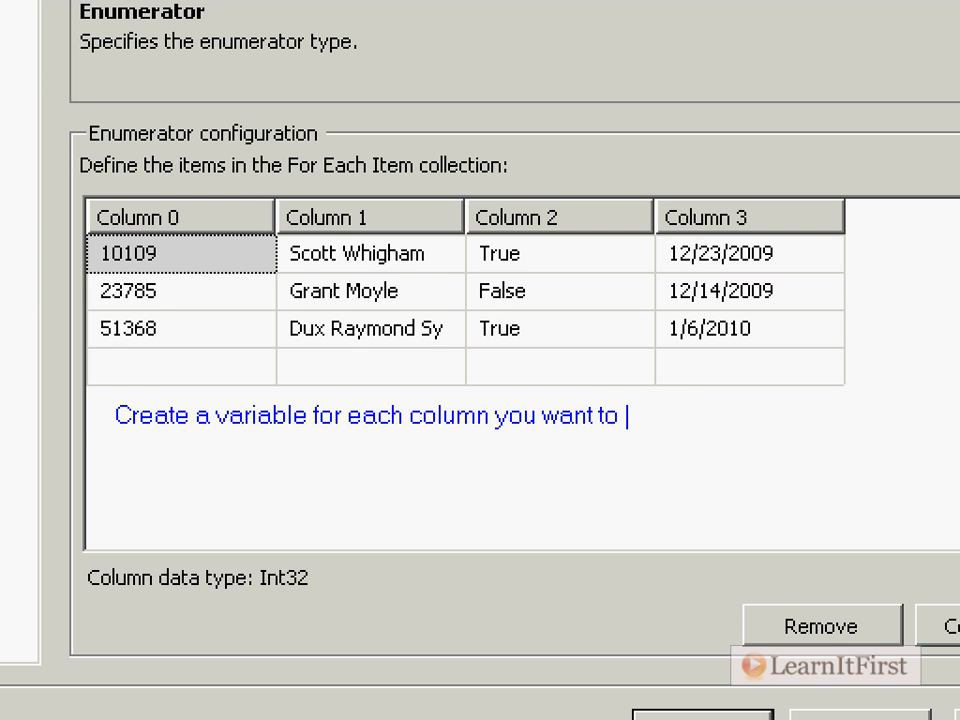
key(BackSpace)
key(BackSpace)
text(pass to a task)
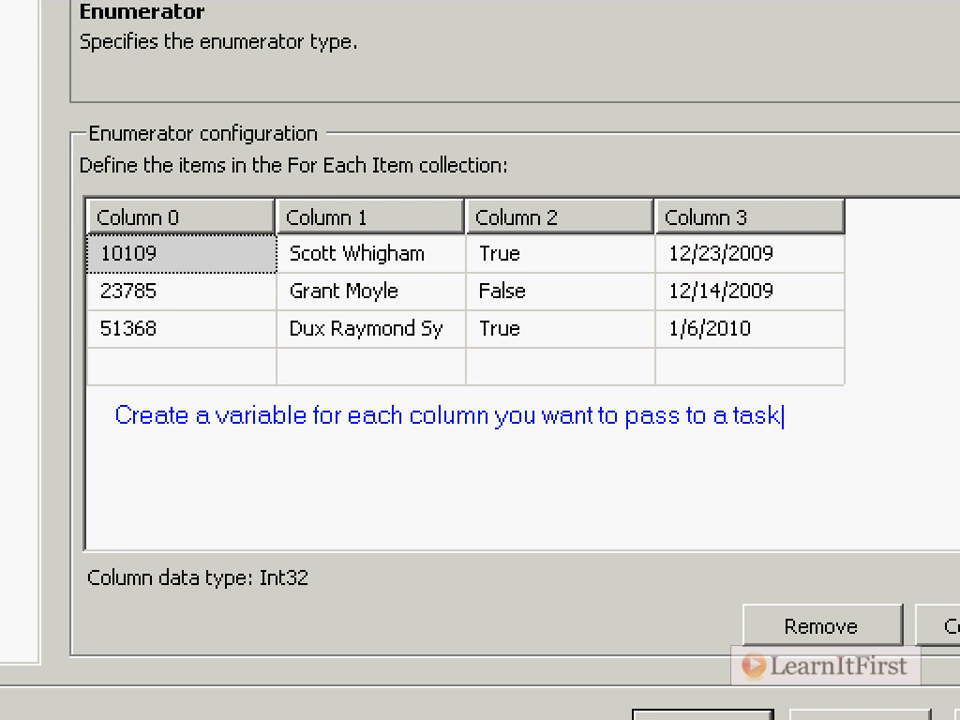
key(Escape)
drag(78, 254, 1, 257)
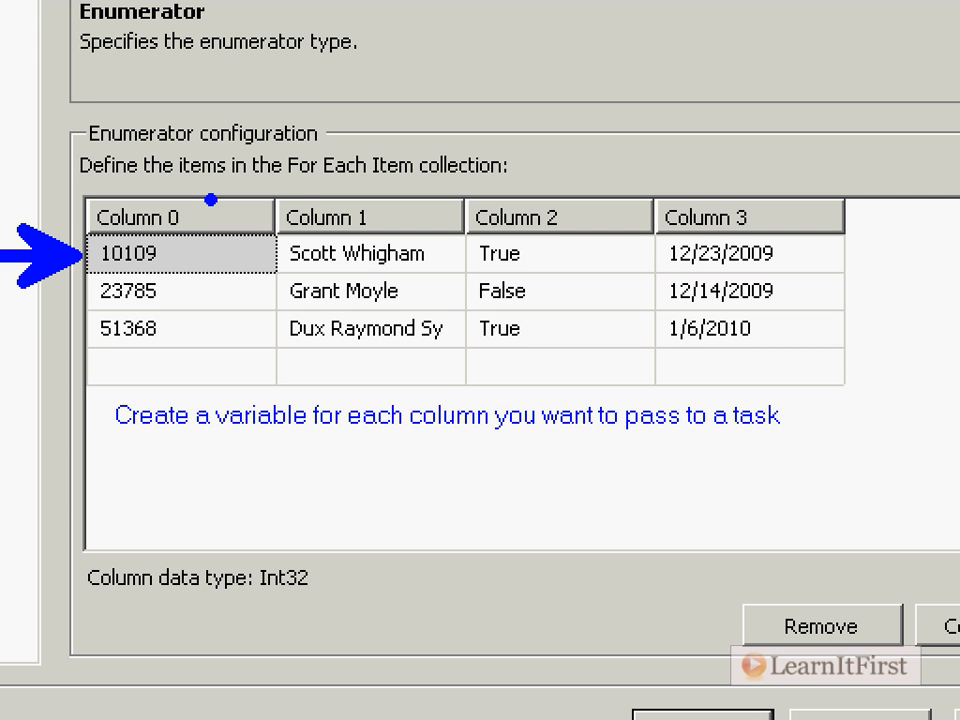
mouse_move(195, 205)
mouse_down()
mouse_move(192, 232)
mouse_move(302, 62)
mouse_up()
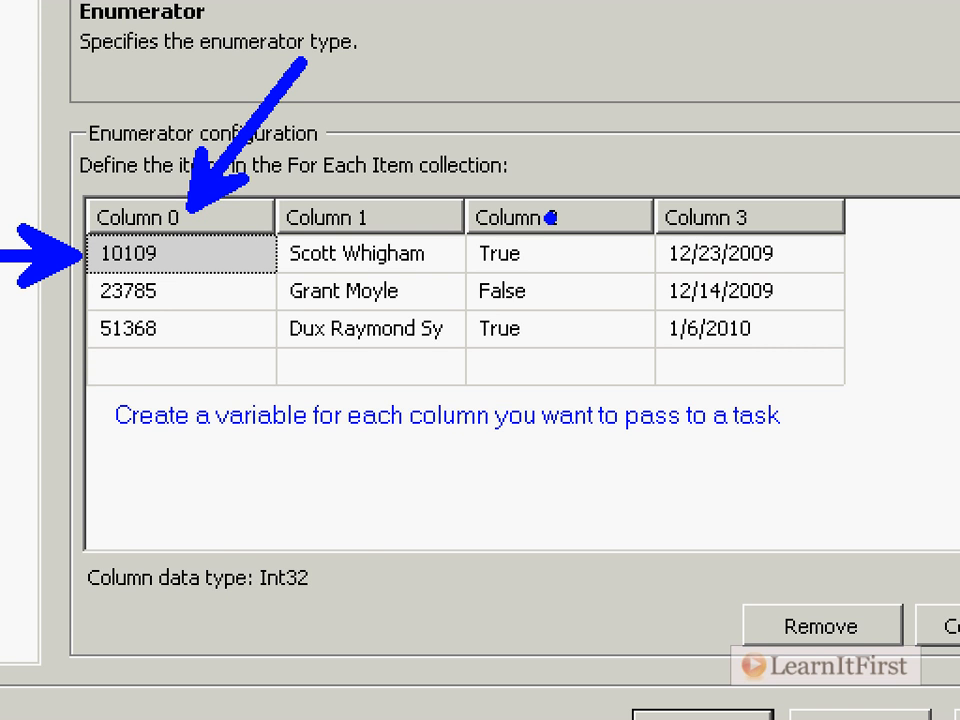
drag(210, 542, 214, 548)
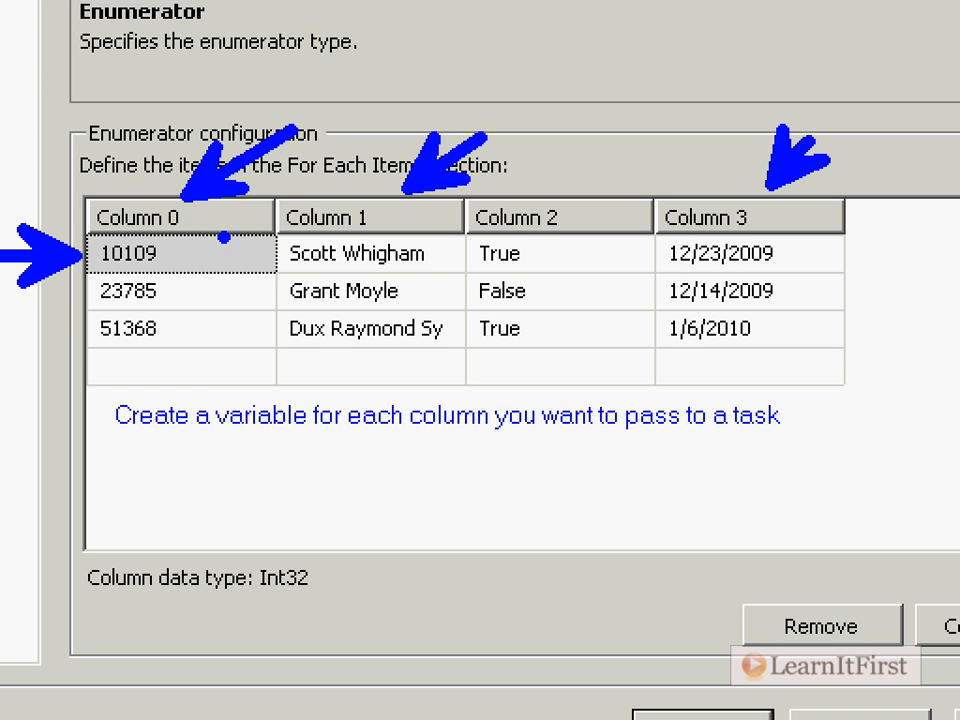
drag(255, 598, 298, 599)
drag(390, 213, 430, 214)
drag(793, 216, 827, 216)
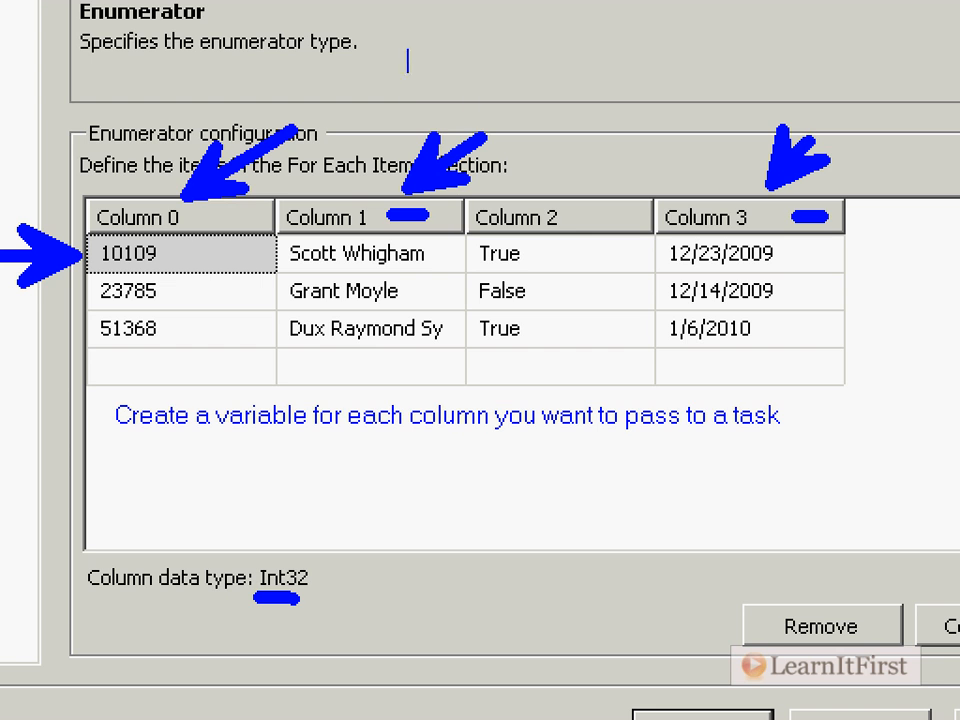
text(Scalar val)
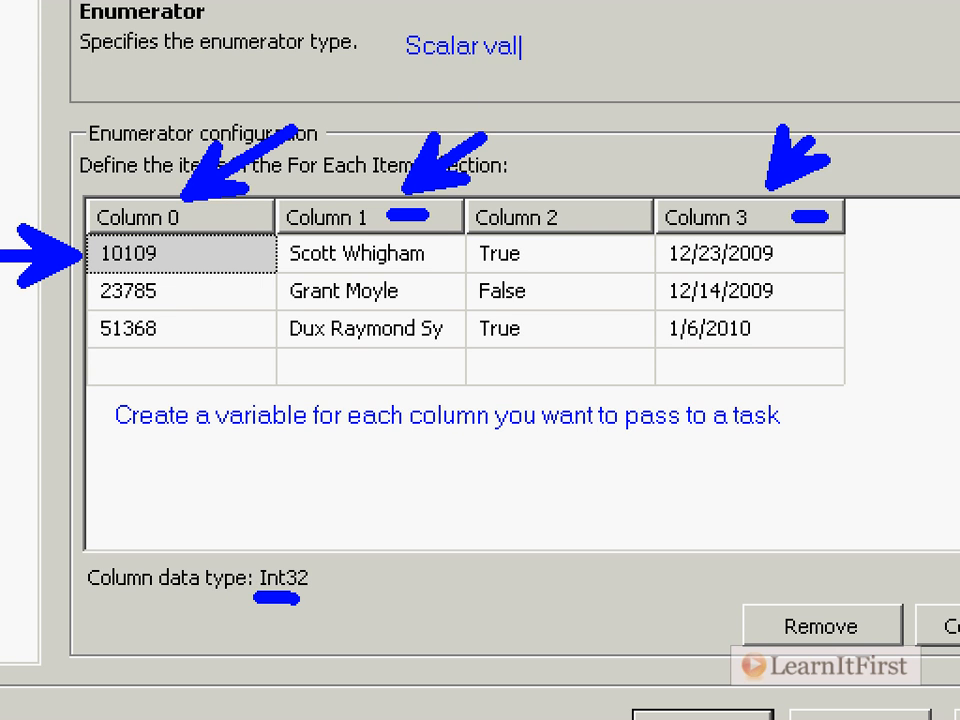
text(ue is "one value per v)
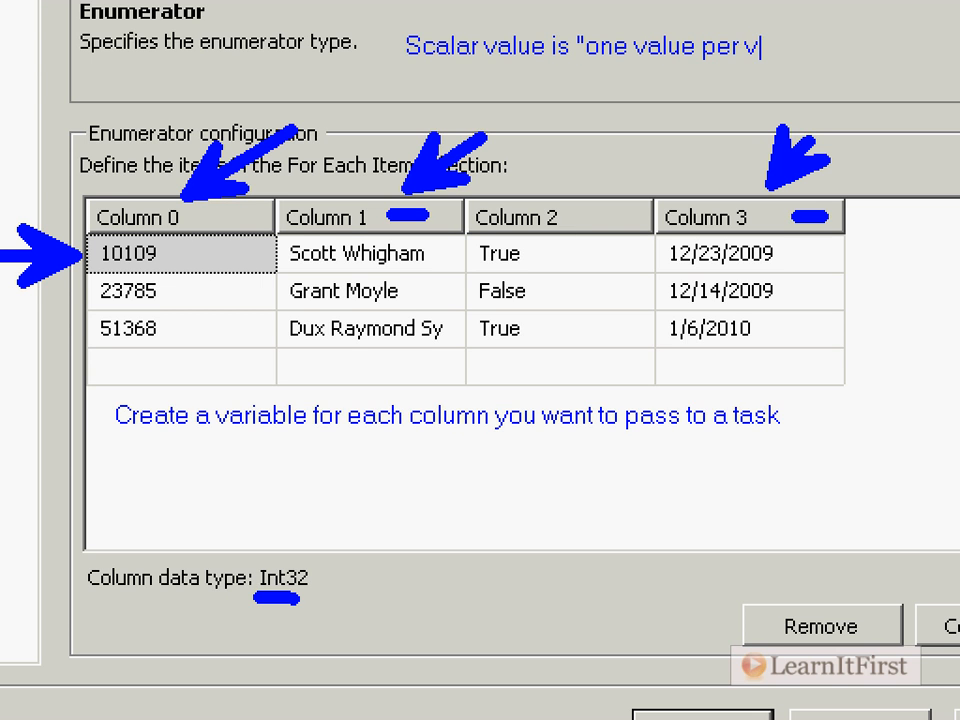
key(BackSpace)
text(row")
key(Escape)
key(r)
mouse_move(92, 233)
mouse_down()
mouse_move(270, 268)
mouse_move(864, 279)
mouse_move(850, 282)
mouse_up()
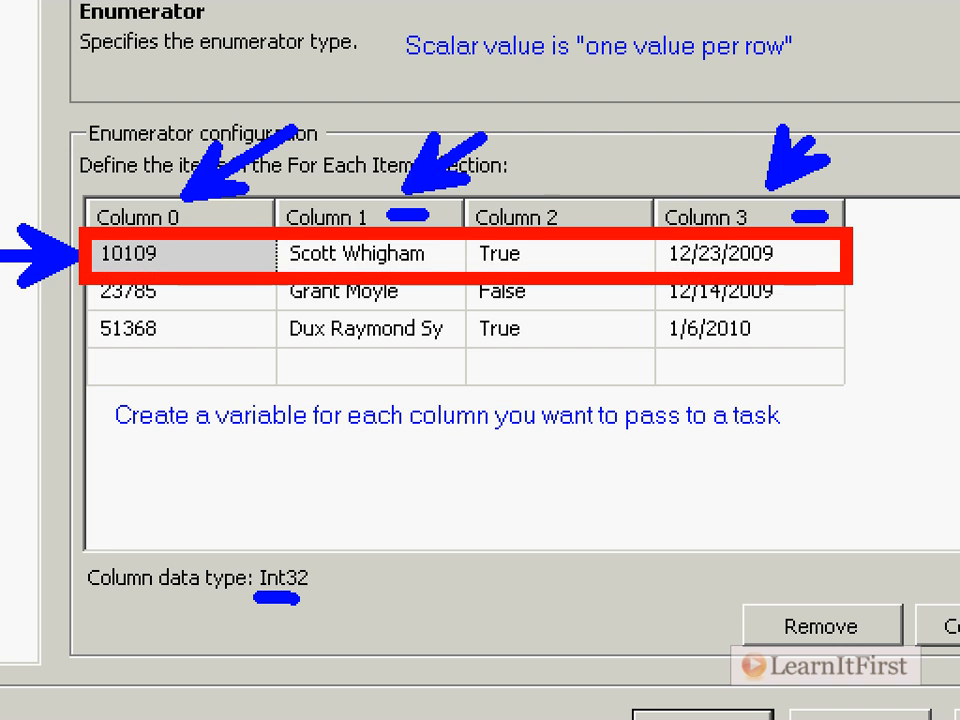
drag(805, 255, 905, 253)
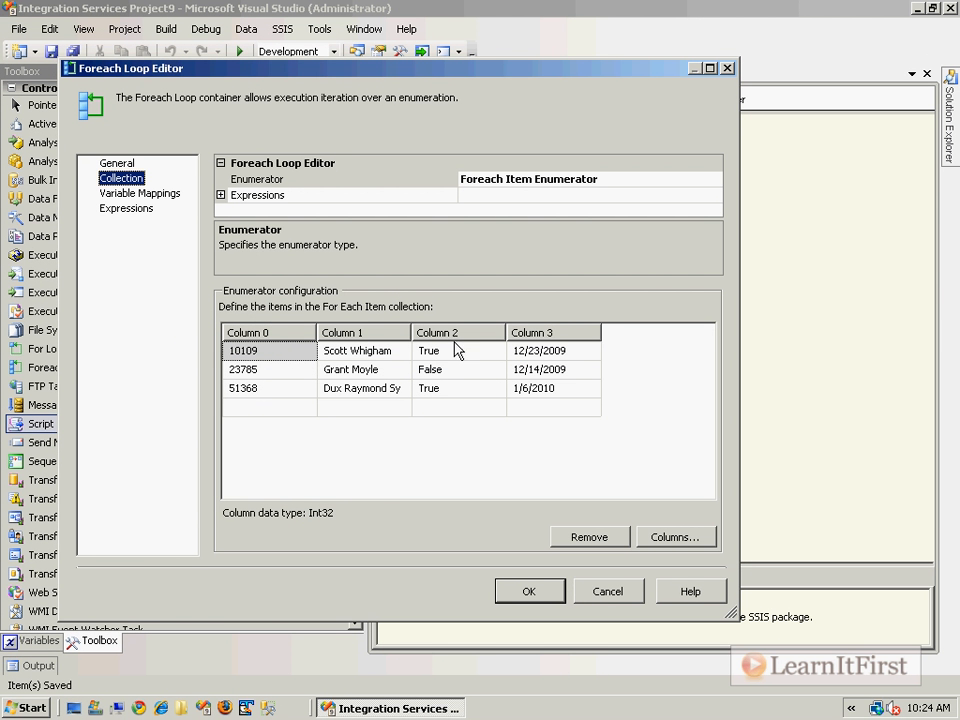
- Start a new variable from the Variable Mappings page and scope it to the Foreach Loop Container
click(140, 193)
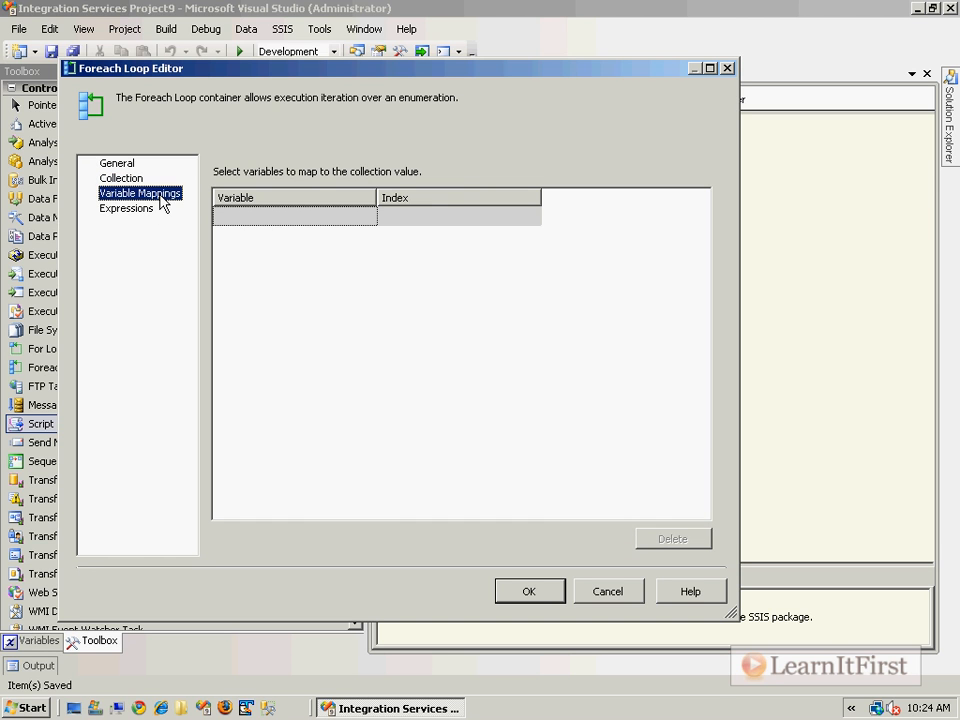
click(324, 219)
click(367, 217)
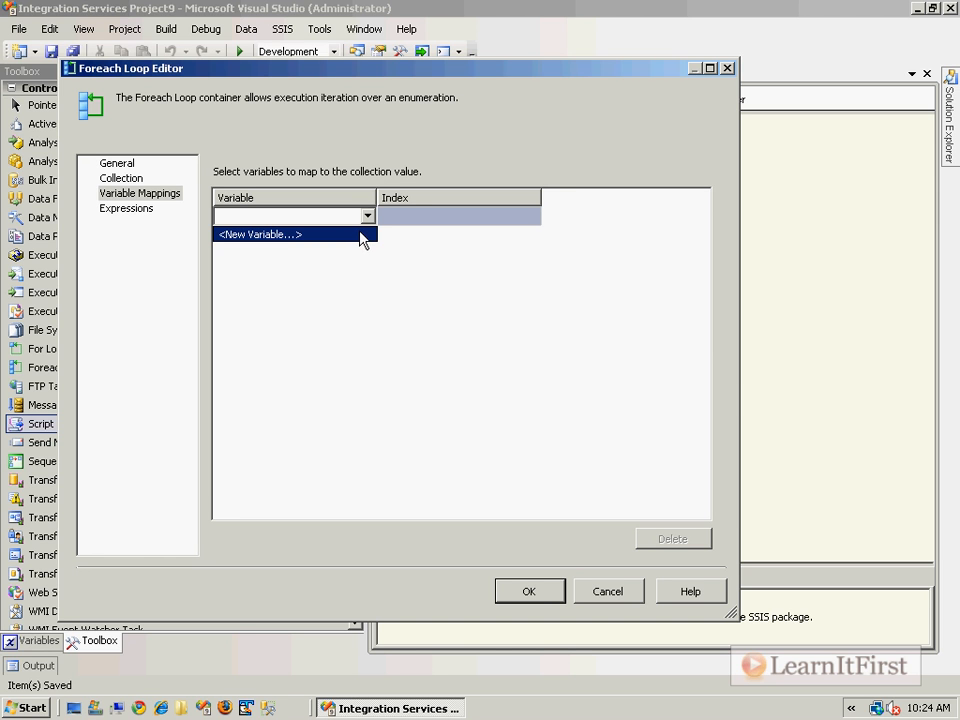
click(362, 236)
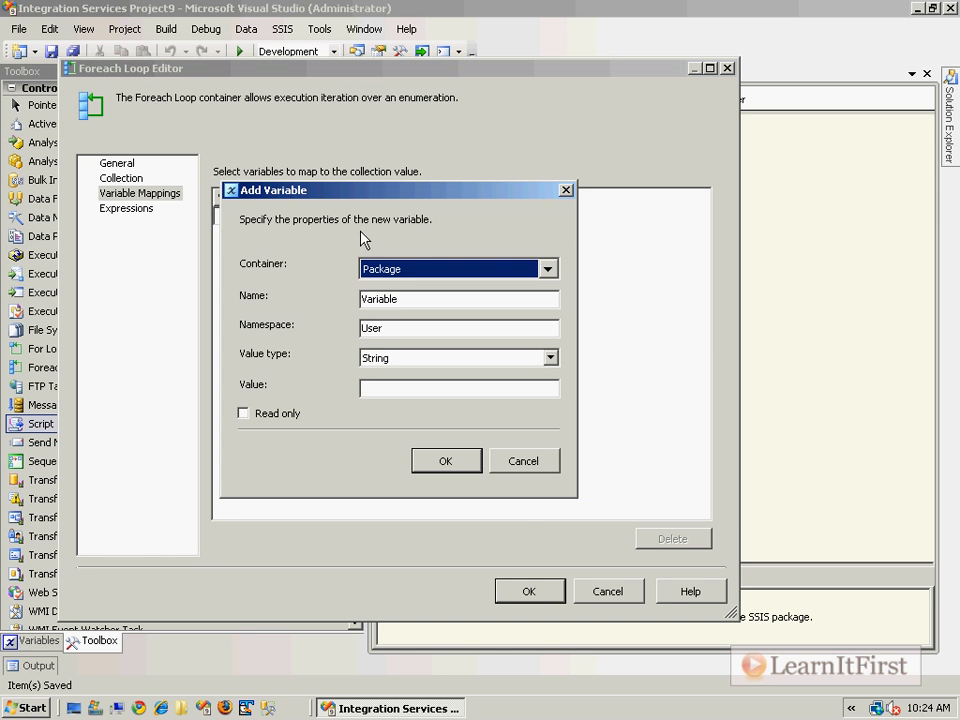
click(415, 277)
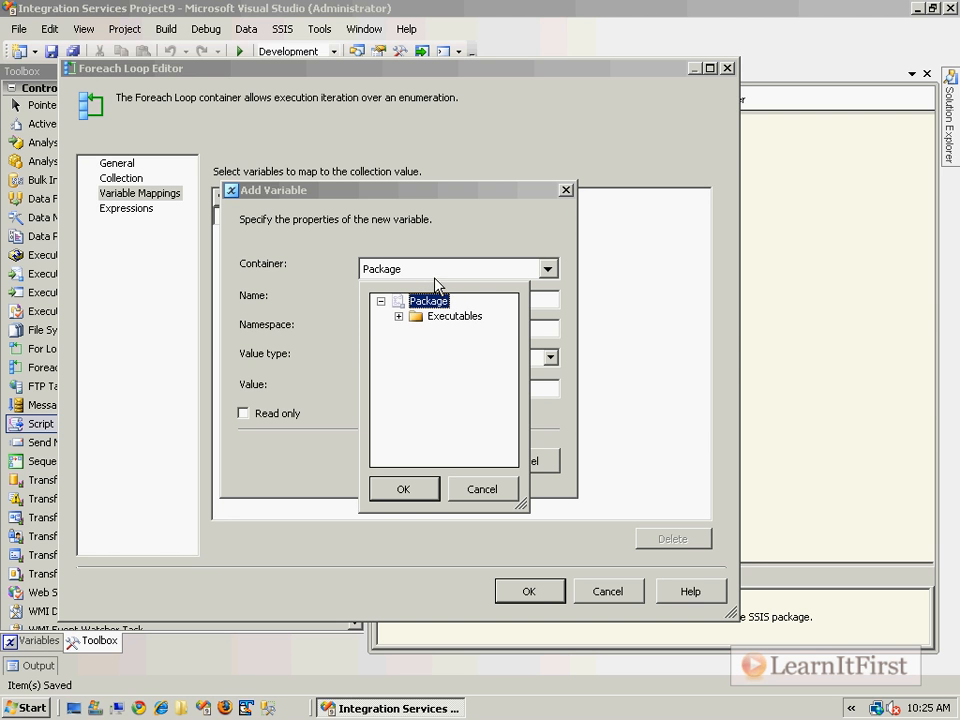
click(399, 316)
click(456, 331)
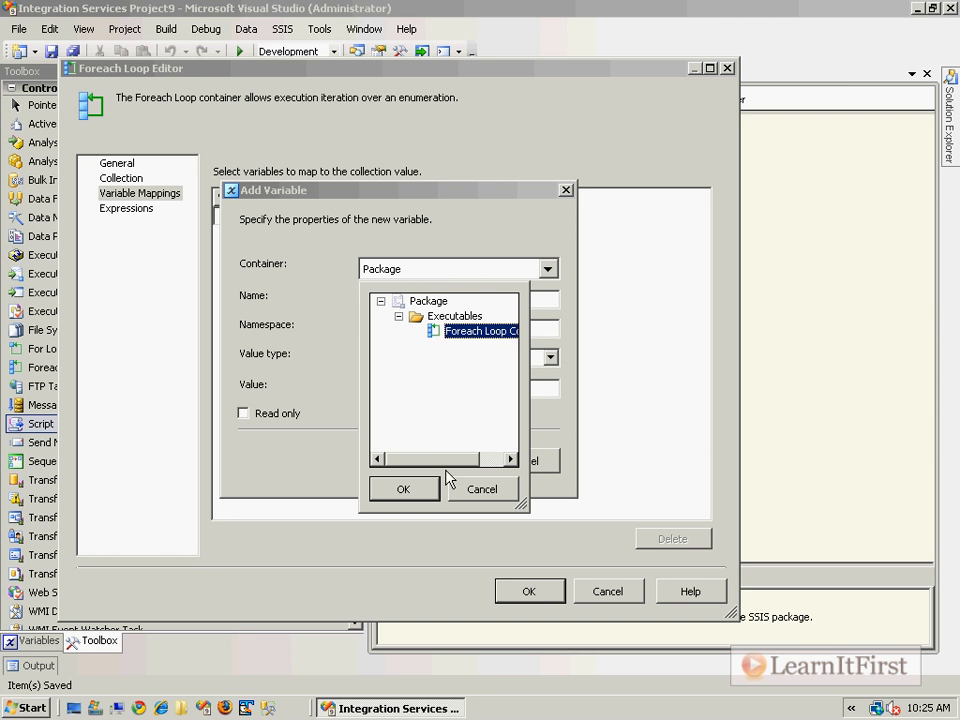
click(491, 460)
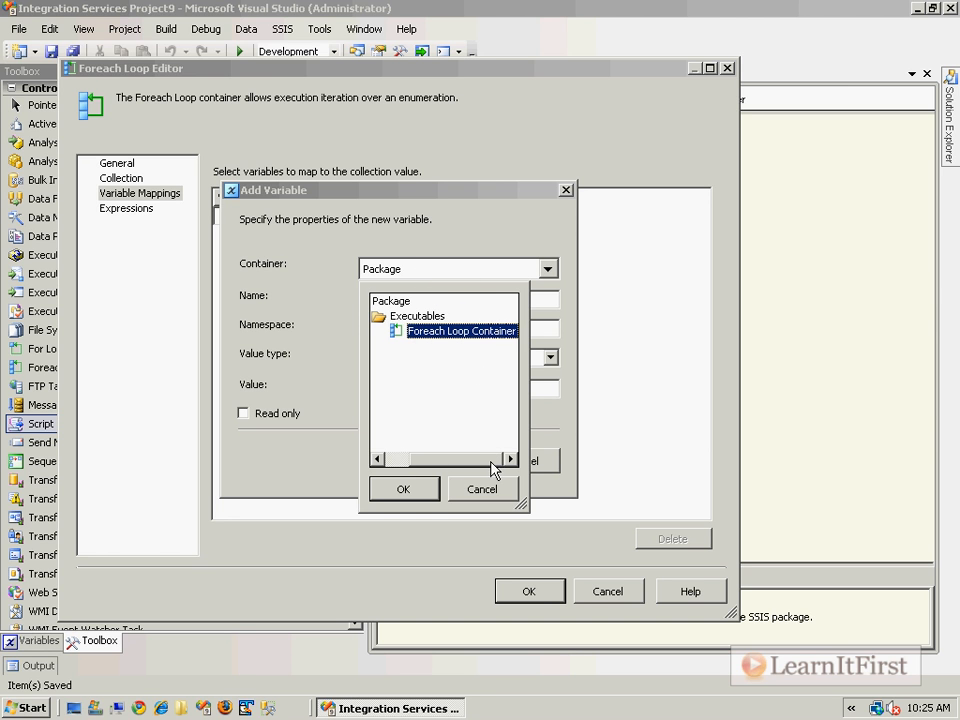
click(421, 495)
- Name the variable SalesPersonId with Int32 value type and value 0, and add it as the first mapping
drag(420, 299, 241, 288)
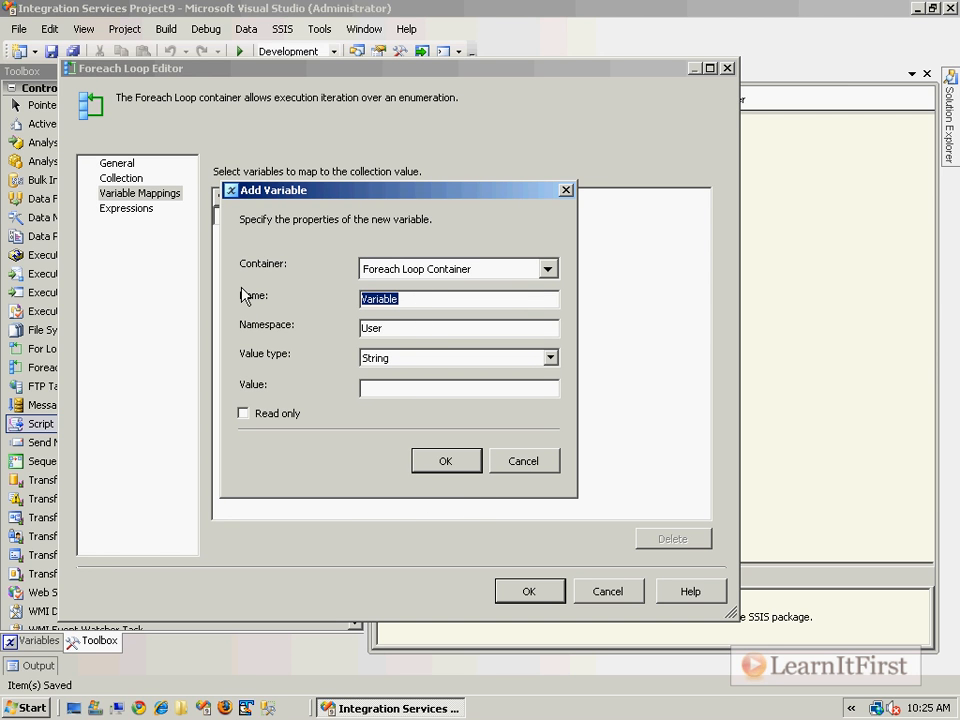
text(SalesPersonId)
key(Tab)
key(Tab)
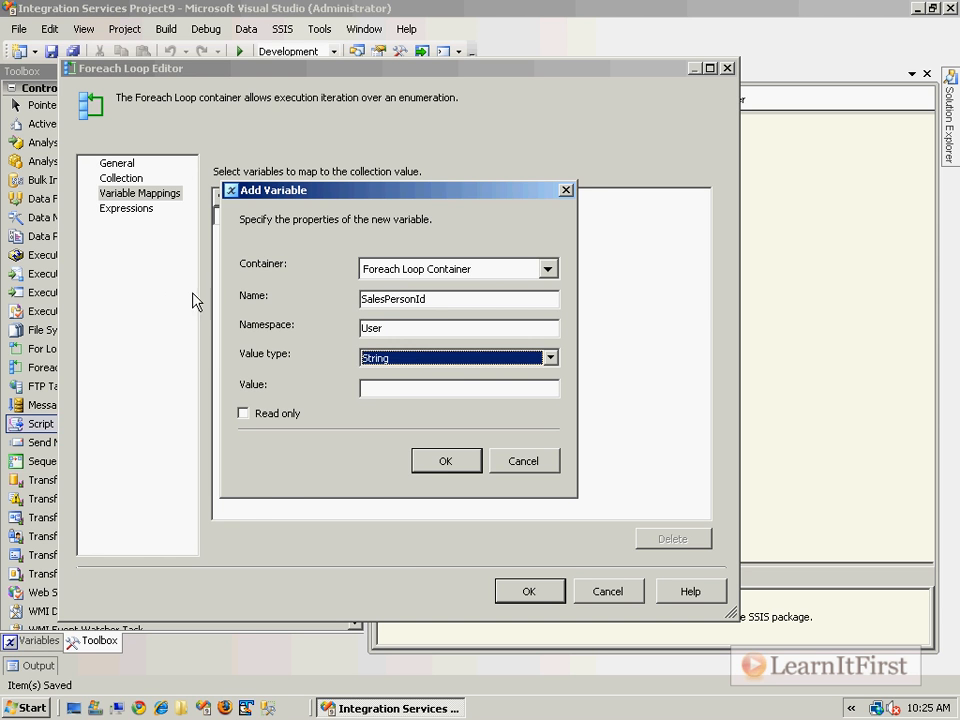
click(404, 358)
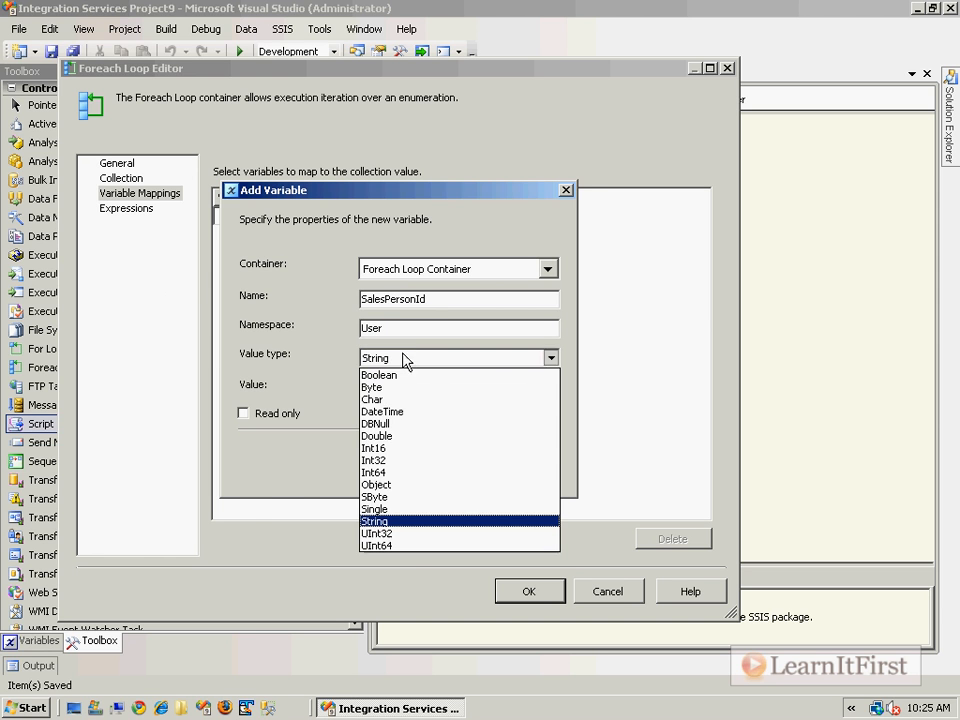
click(407, 460)
drag(310, 190, 598, 191)
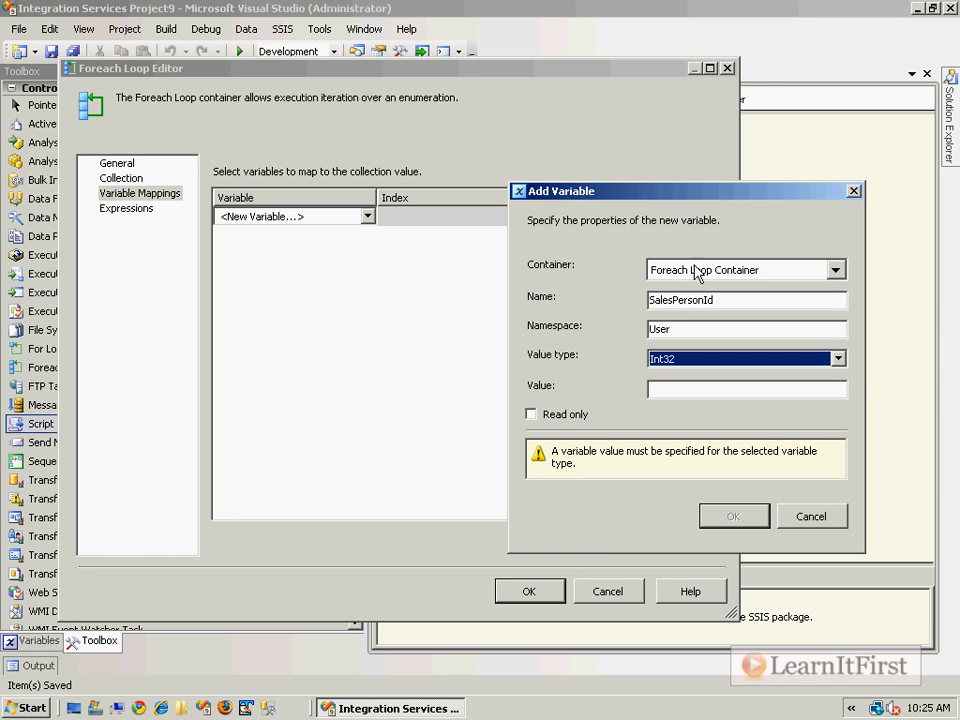
click(684, 389)
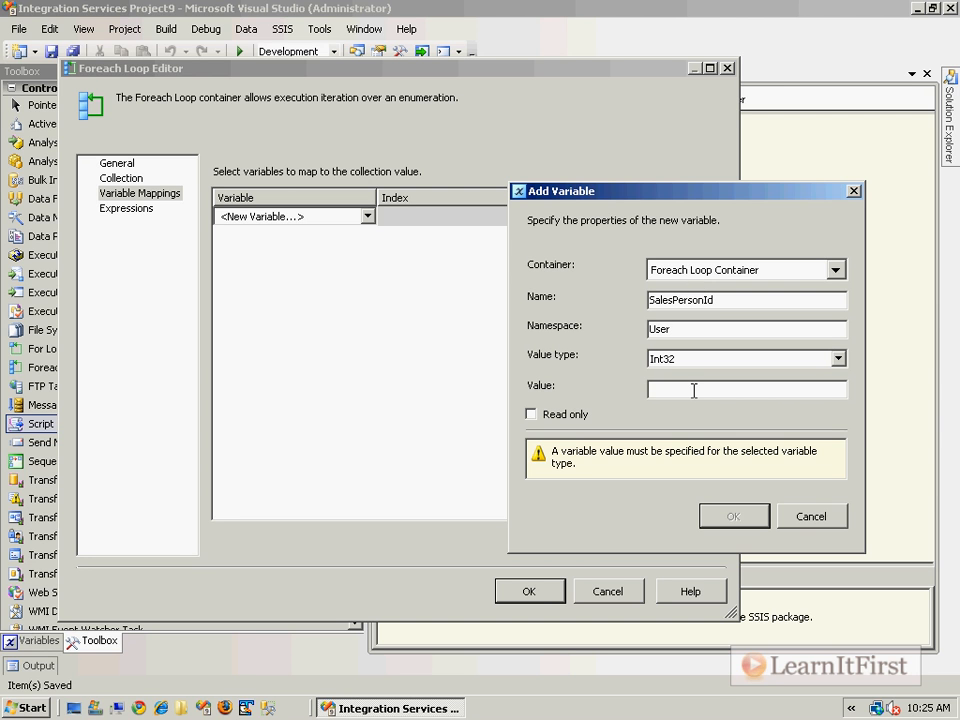
text(0)
click(724, 474)
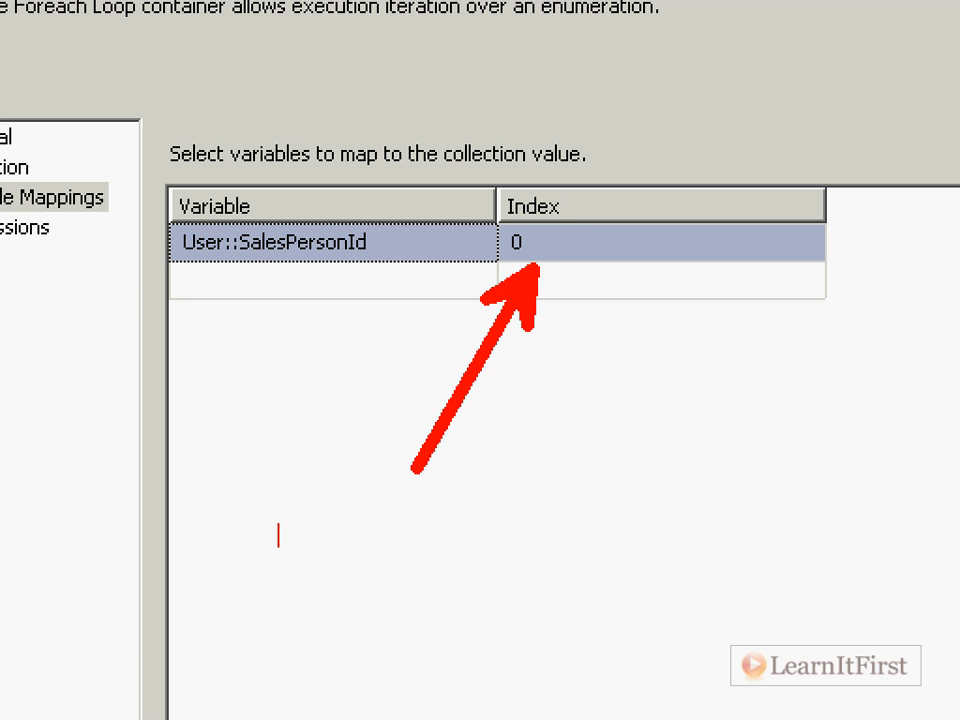
text(Index )
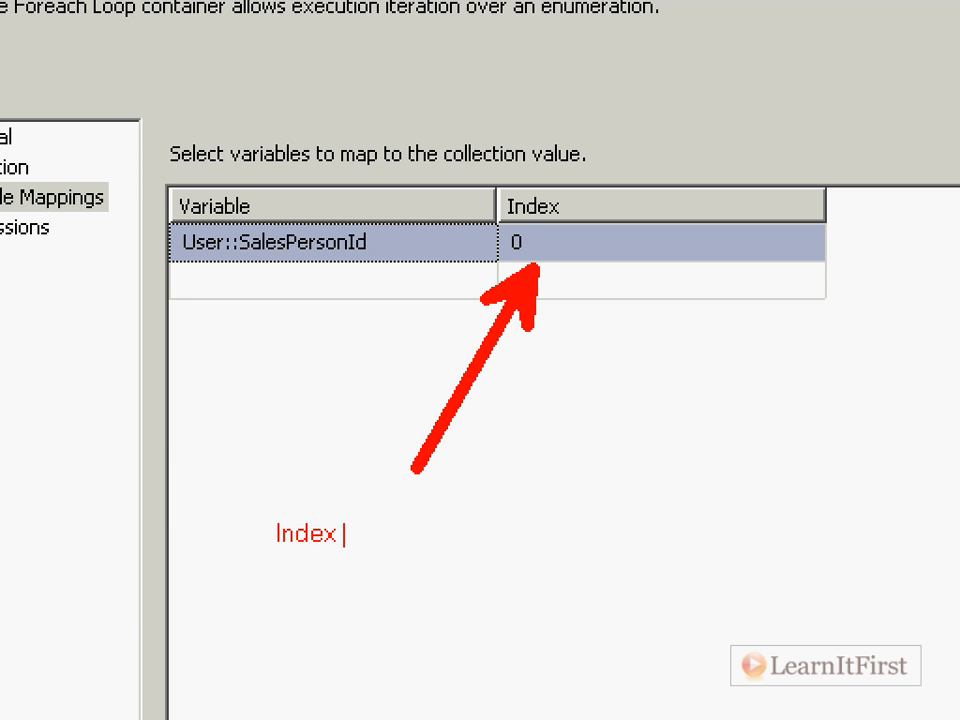
text(# maps to "Column #)
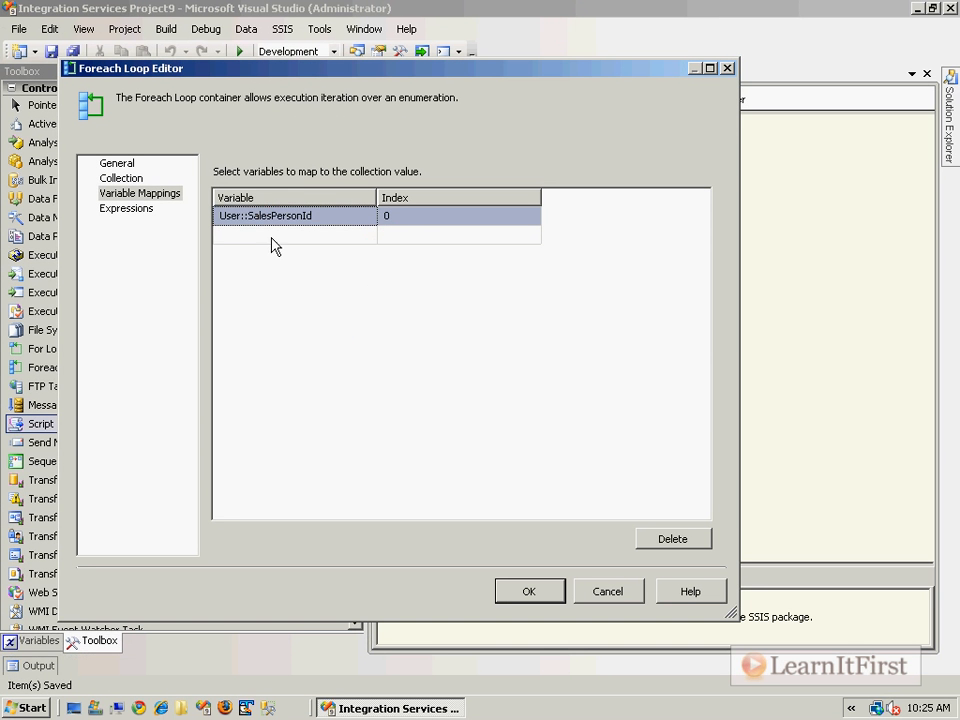
- Add a second mapped variable named Name, scoped to the Foreach Loop Container, at index 1
click(344, 281)
click(404, 287)
click(306, 254)
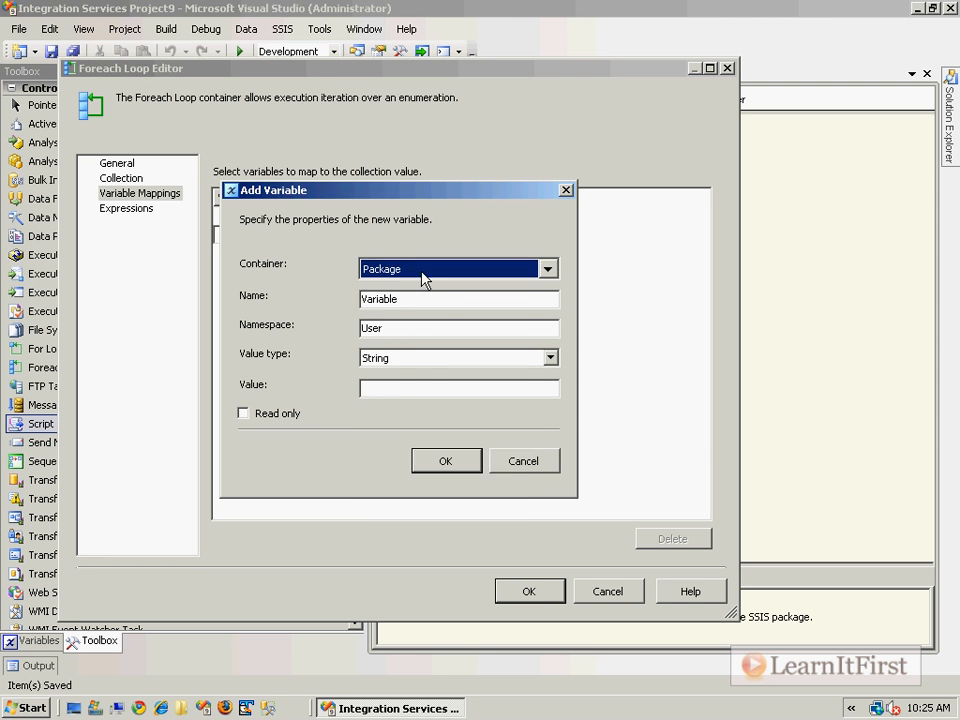
click(403, 268)
click(399, 316)
click(461, 336)
click(420, 490)
double_click(434, 305)
text(N)
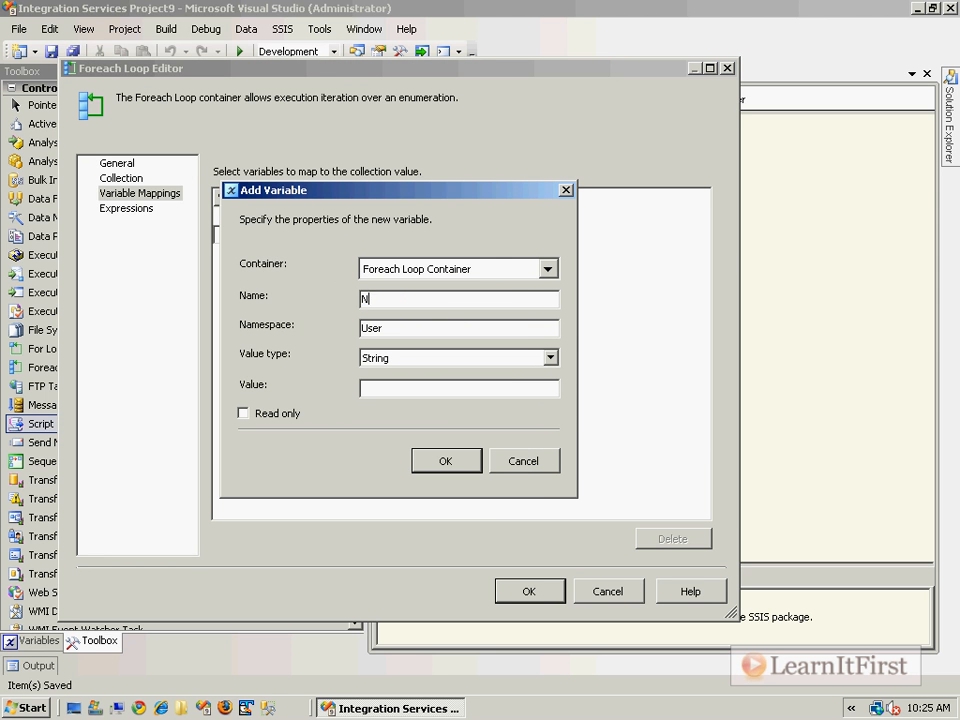
text(ame)
click(450, 466)
- Add a third mapped variable IsActive, scoped to the Foreach Loop Container, Boolean type with value False, at index 2
click(350, 256)
click(356, 262)
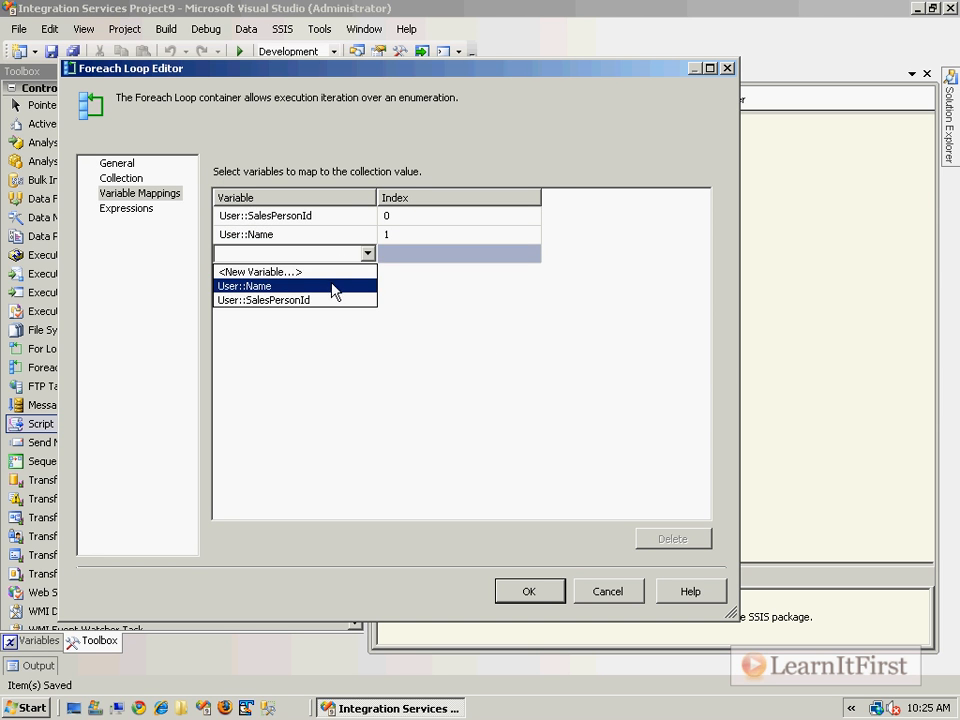
click(340, 273)
click(547, 269)
click(398, 316)
click(443, 332)
click(410, 489)
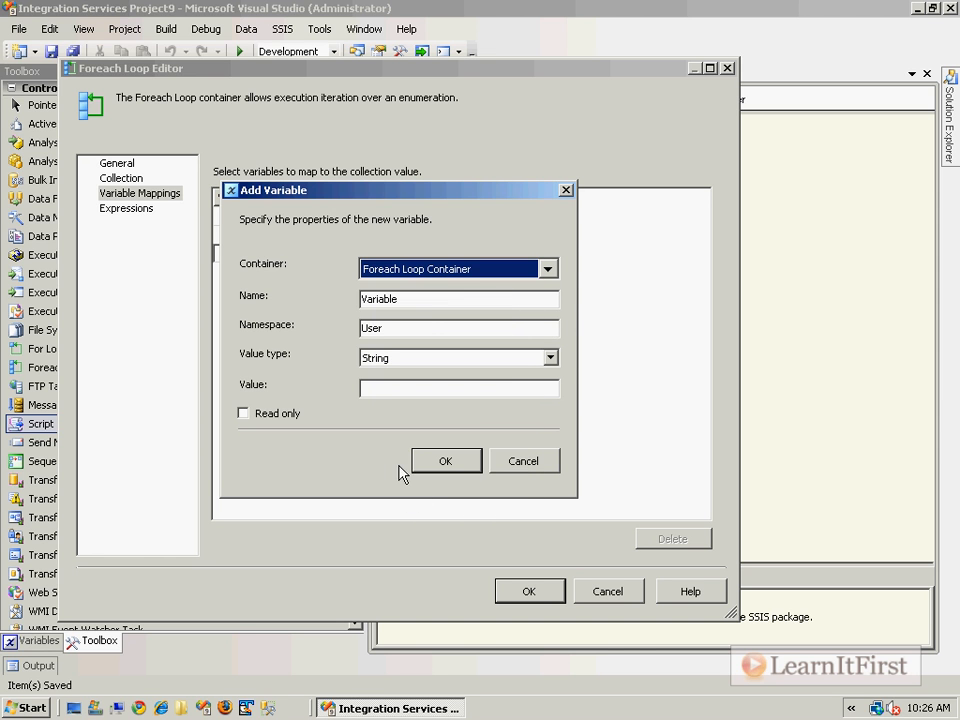
double_click(416, 301)
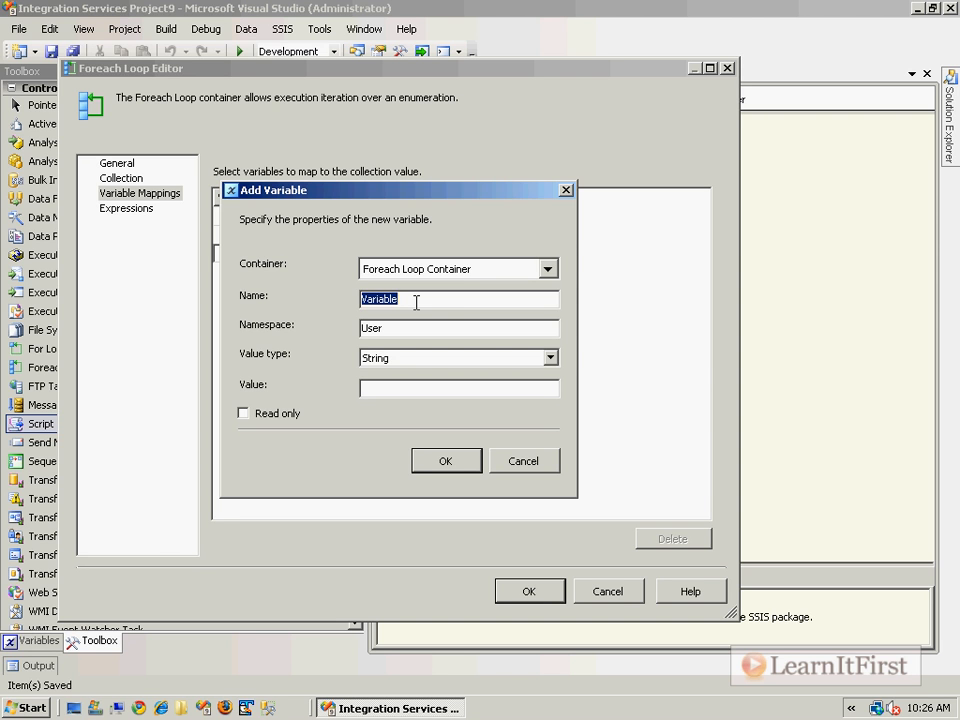
text(IsActibe)
key(BackSpace)
key(BackSpace)
text(ve)
click(550, 358)
click(529, 376)
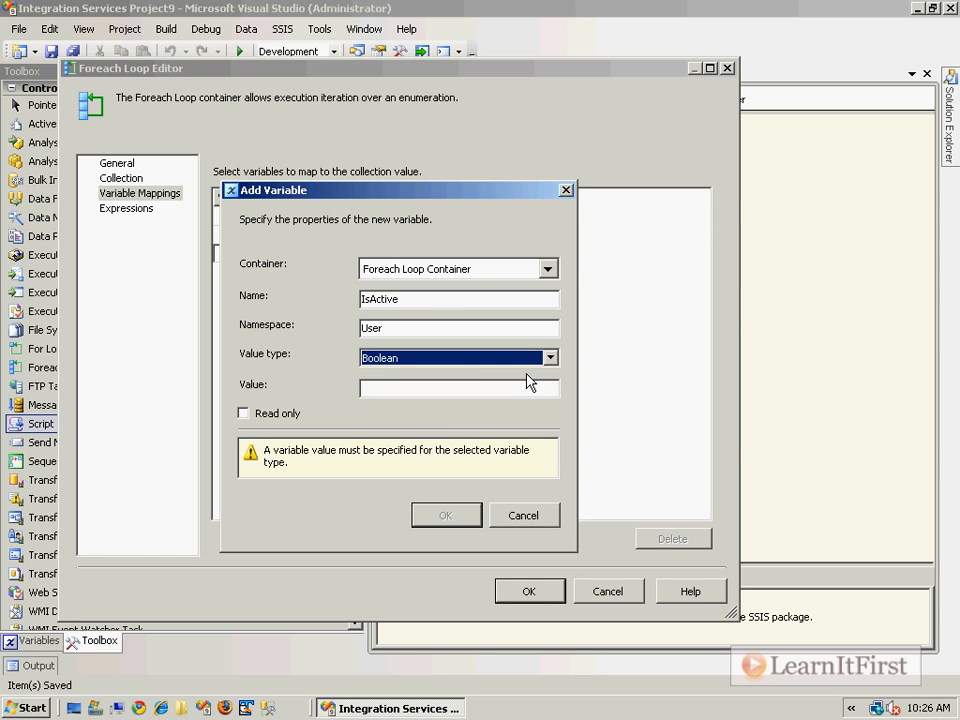
click(437, 386)
text(False)
key(Tab)
click(445, 461)
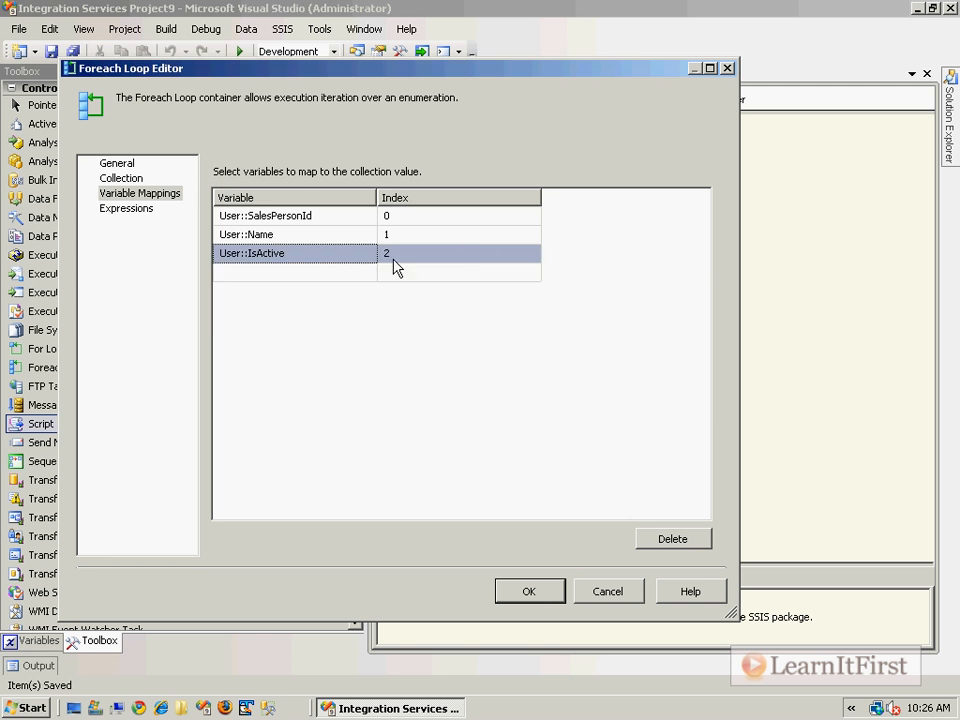
- Add a fourth mapped variable NextReviewDate, scoped to the Foreach Loop Container, DateTime type with value 2009-11-21, at index 3
click(325, 280)
click(366, 273)
click(349, 289)
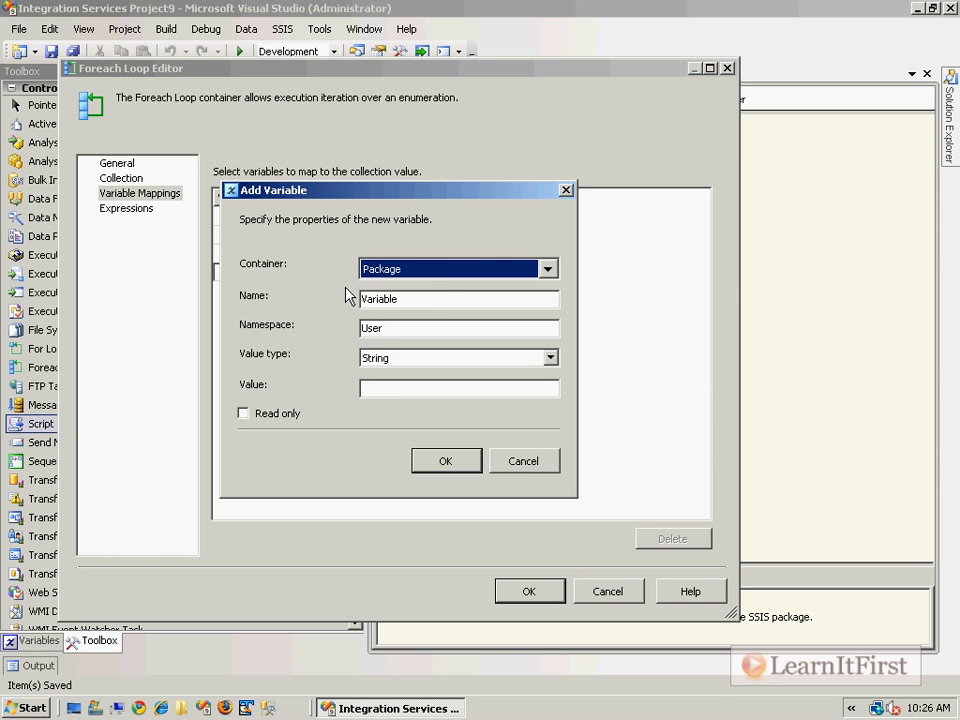
click(437, 272)
double_click(404, 322)
click(448, 336)
click(420, 487)
click(434, 297)
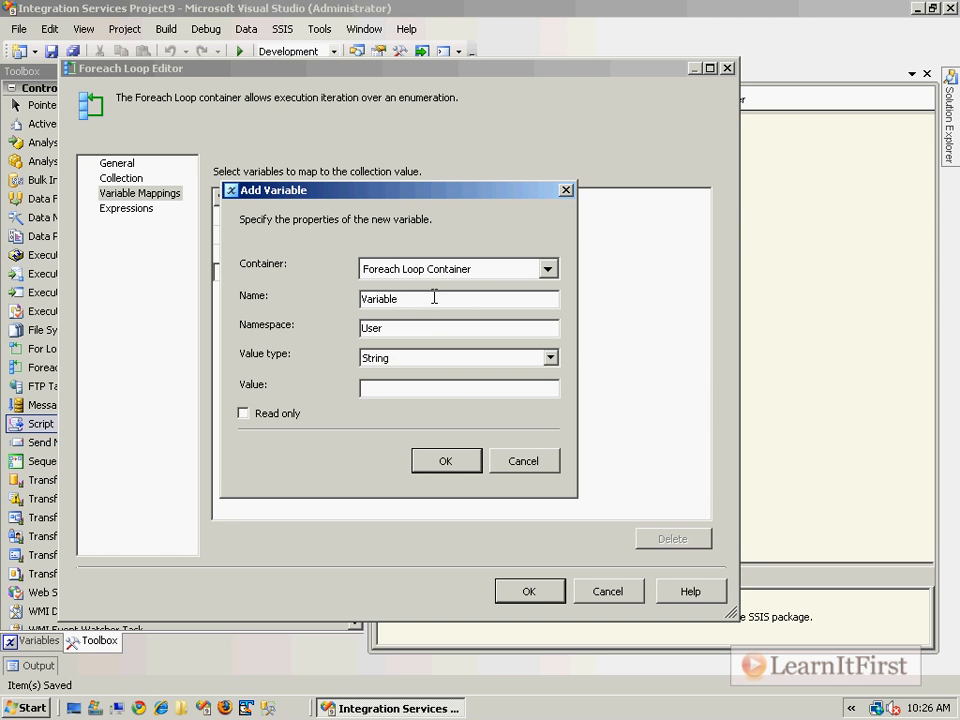
double_click(434, 297)
text(Next)
click(525, 362)
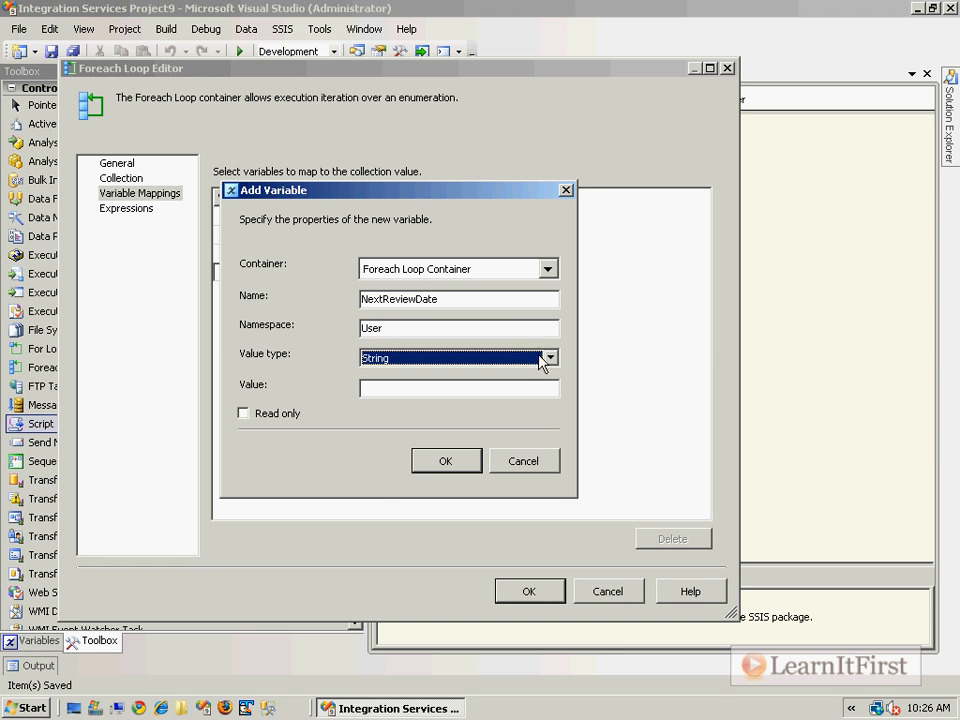
click(551, 366)
click(462, 411)
click(435, 387)
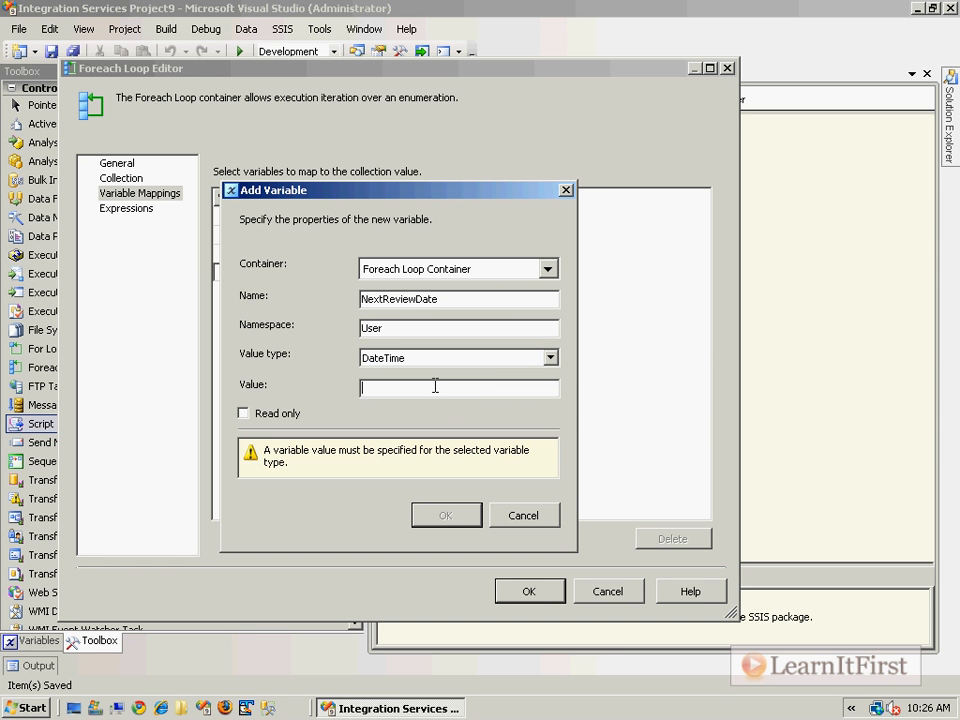
text(No)
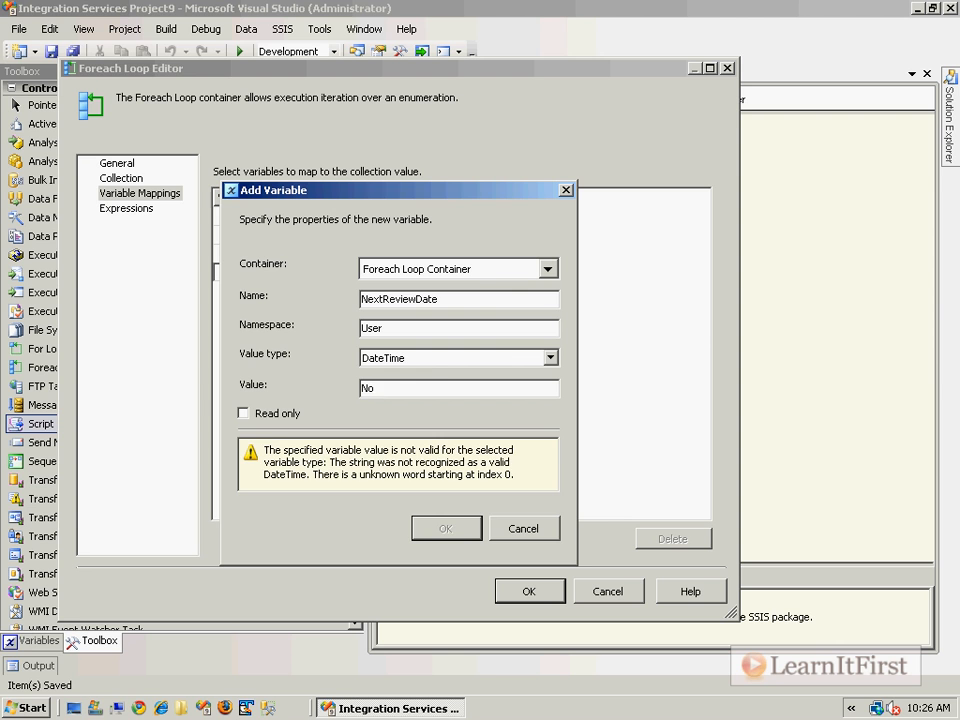
key(BackSpace)
key(BackSpace)
text(2009-11-)
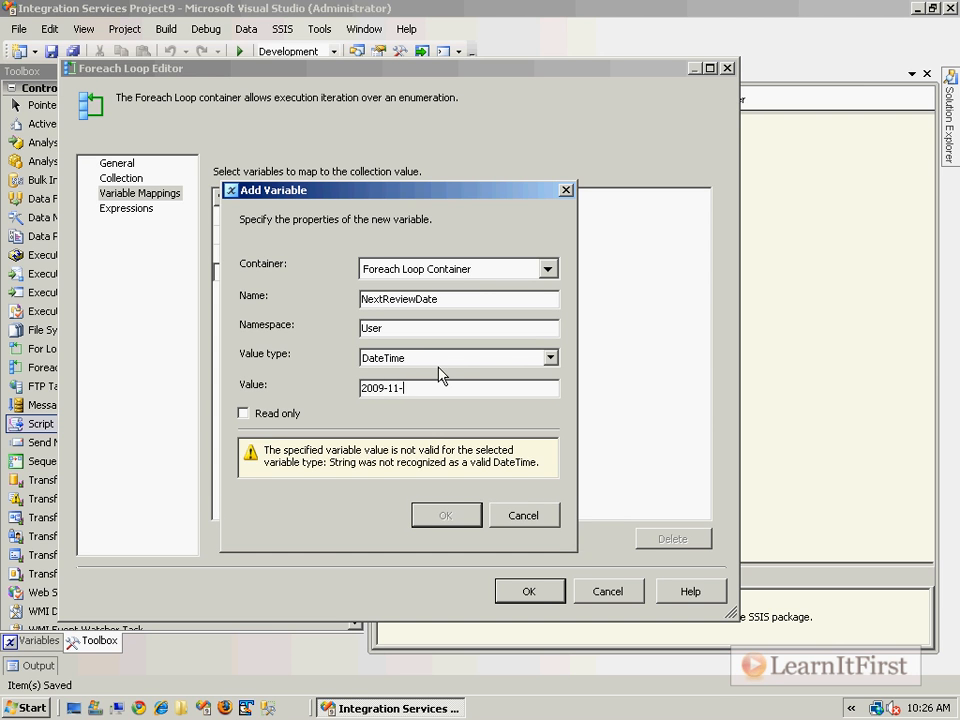
text(21)
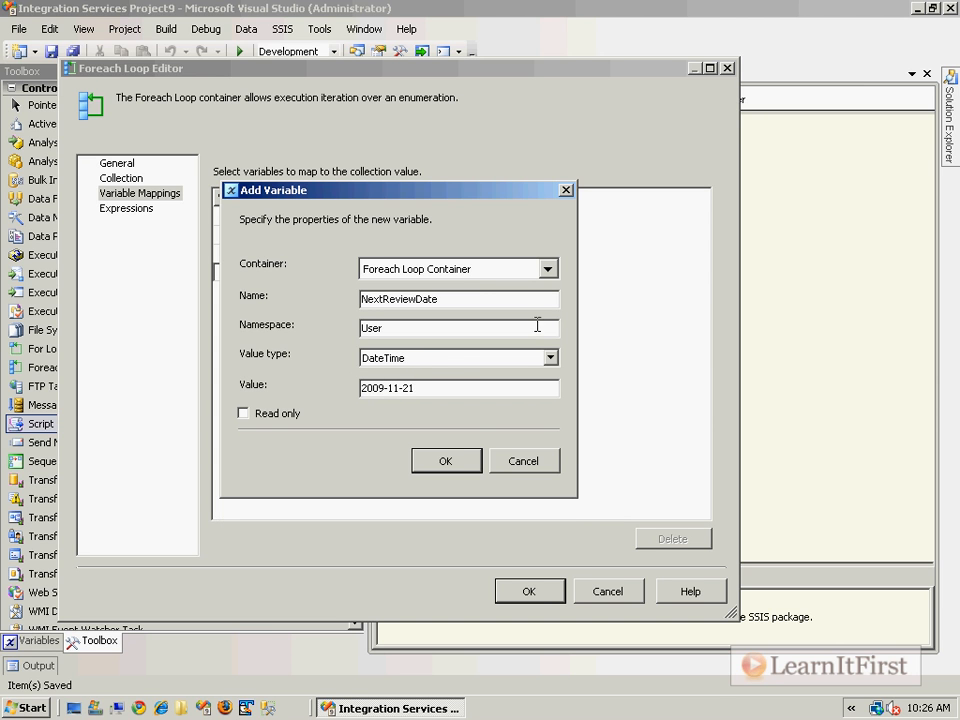
click(467, 456)
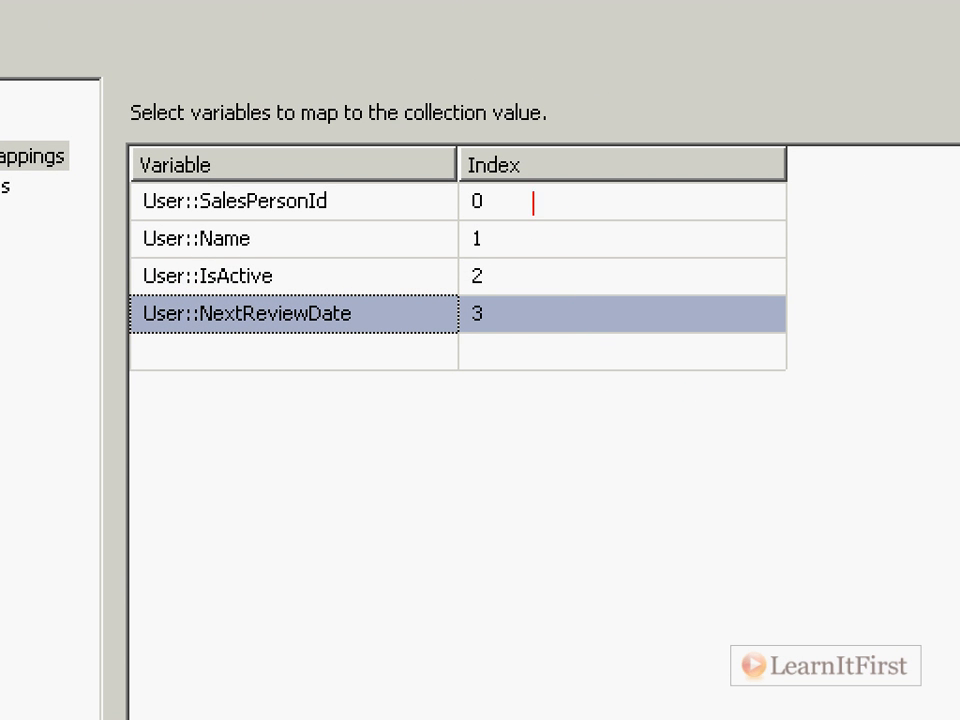
text(Coluy)
key(BackSpace)
text(mn 0 )
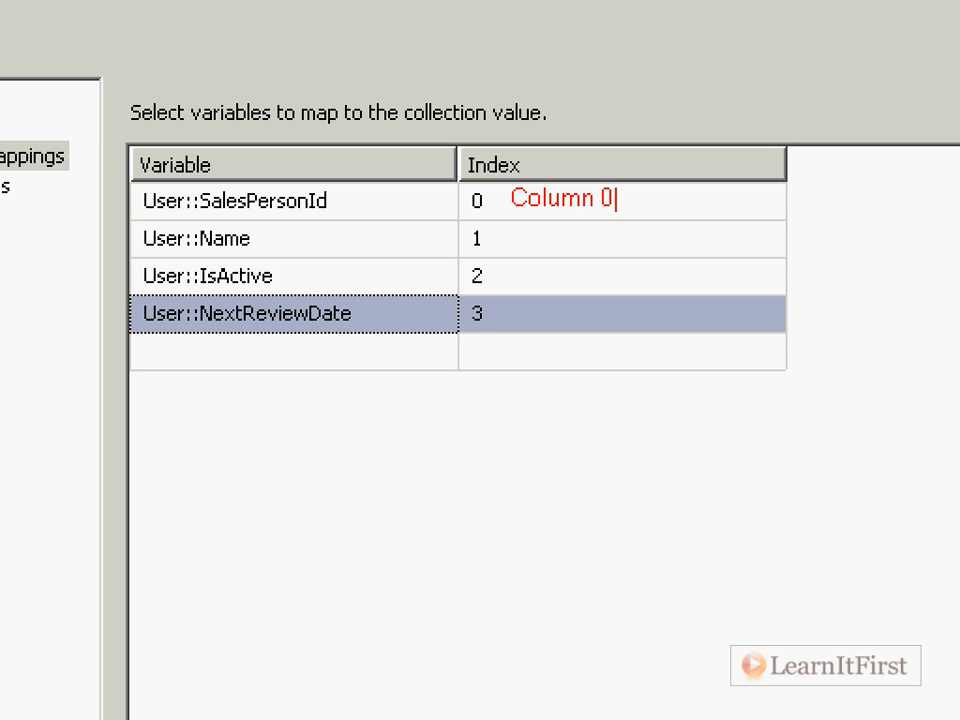
text(Column )
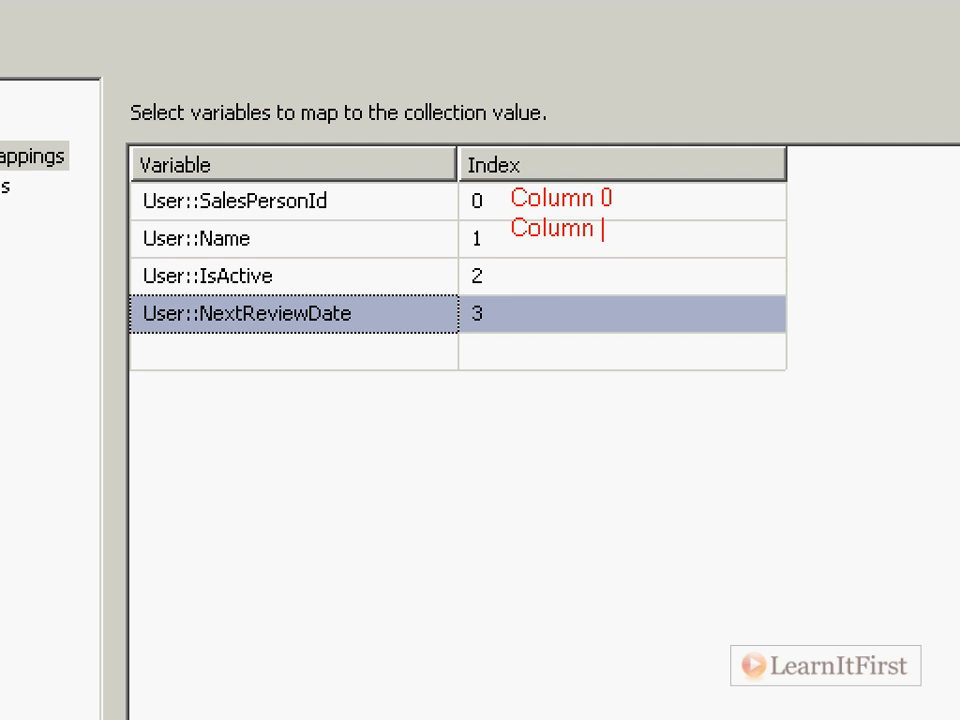
text(1  Column 2)
key(Return)
text(Column 3)
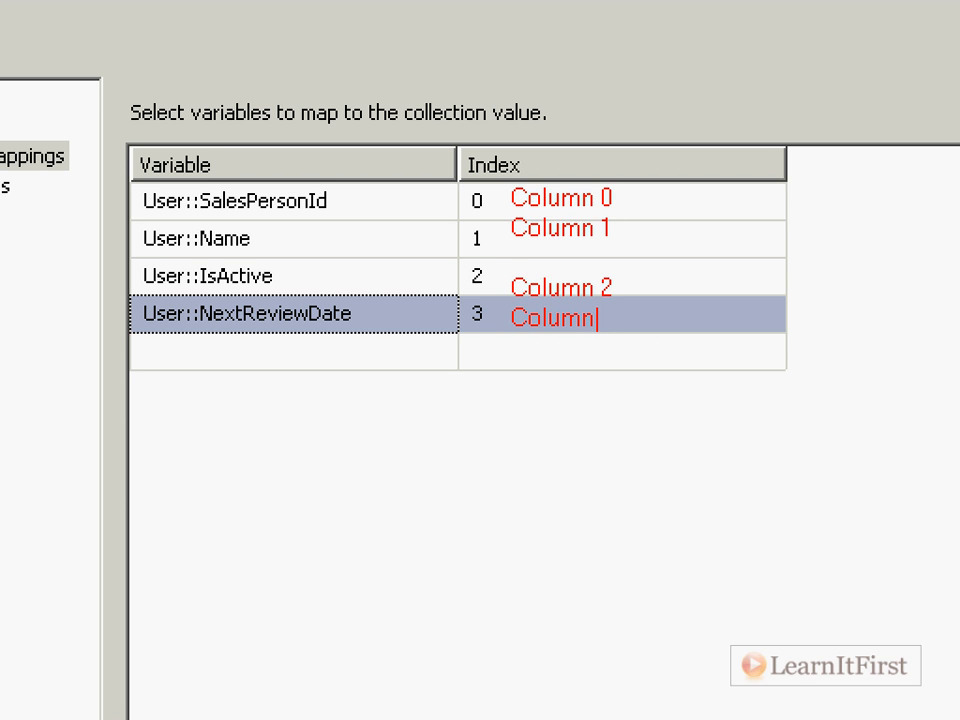
key(Escape)
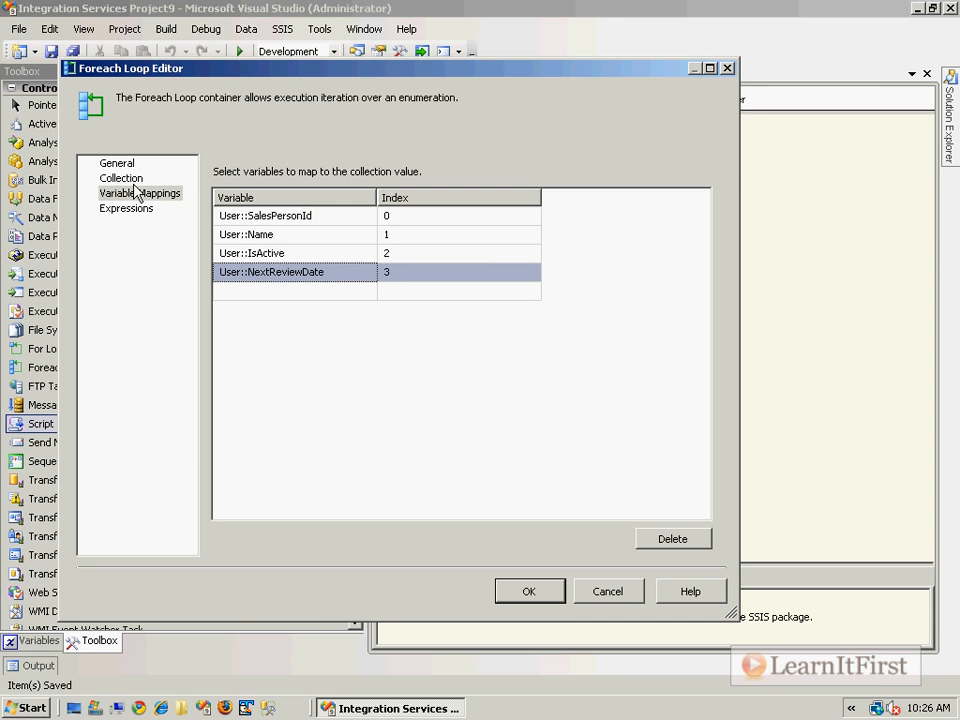
- Compare the collection's columns with the variable mappings, then close the Foreach Loop Editor keeping the mappings
click(135, 182)
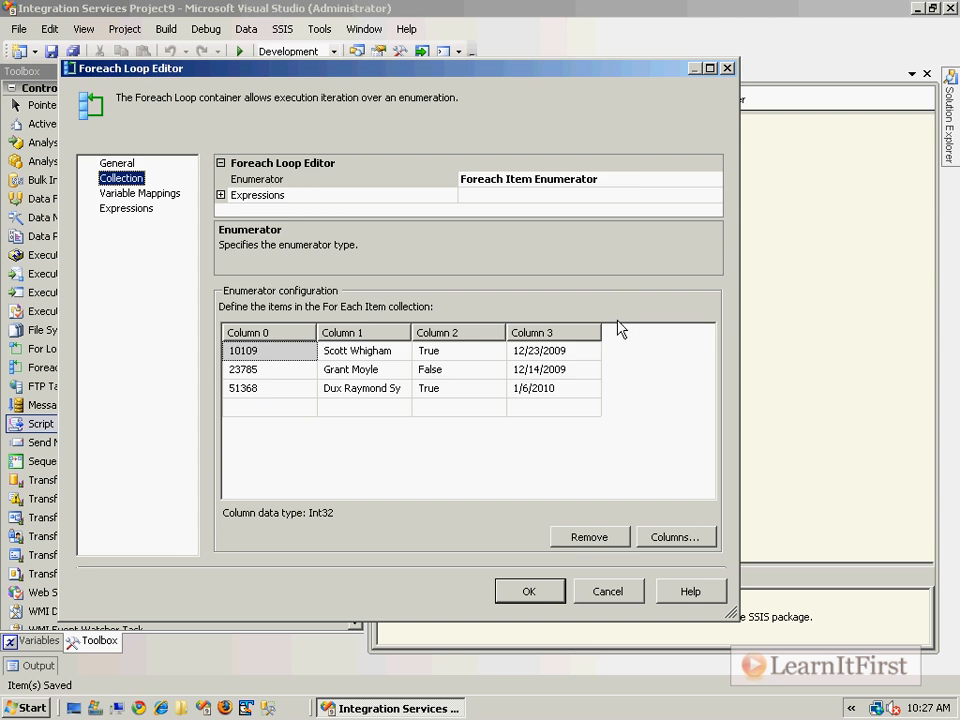
click(130, 194)
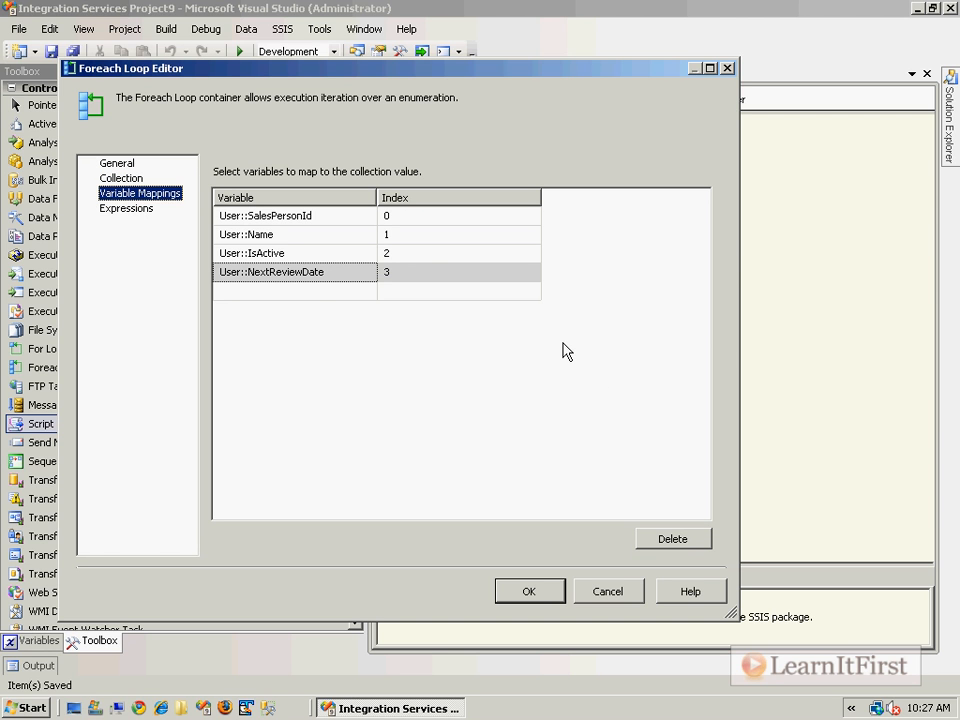
click(525, 216)
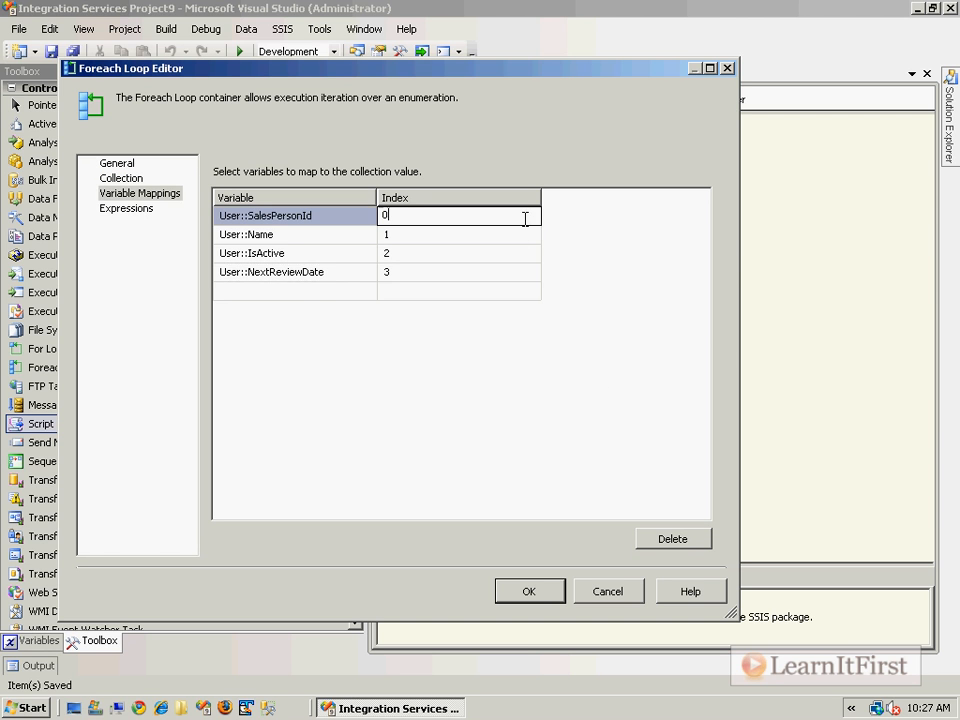
click(532, 240)
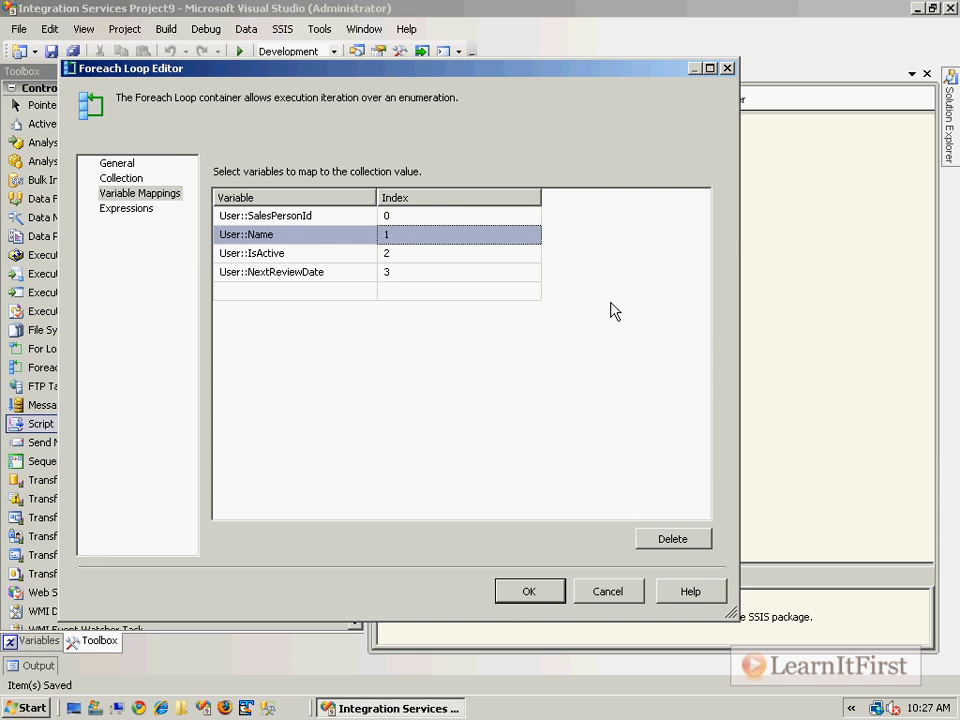
click(518, 598)
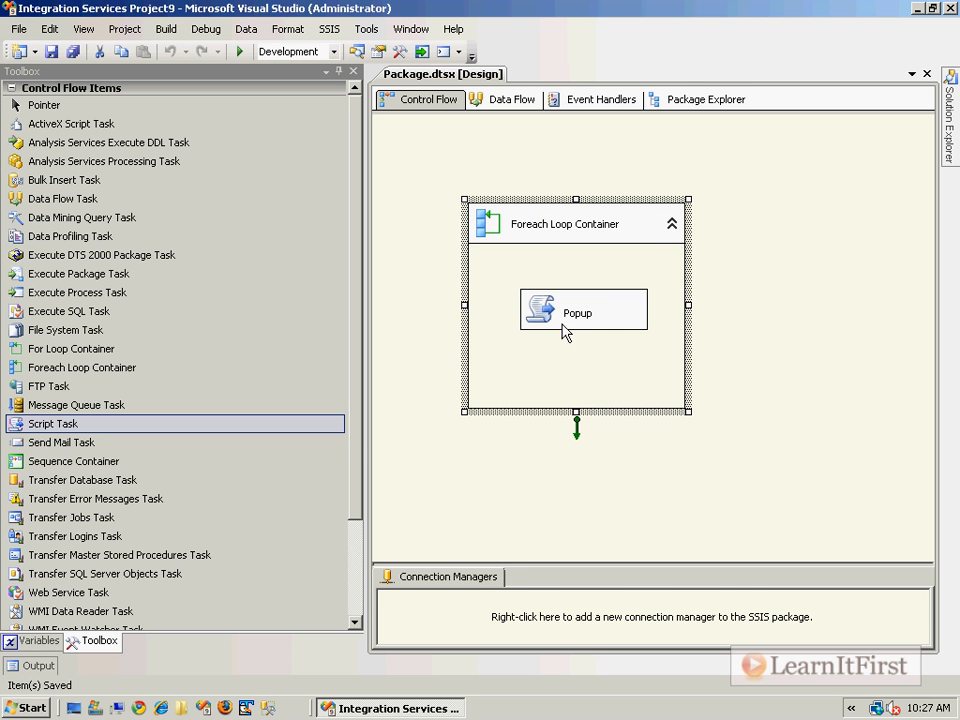
- Set IsActive, Name, NextReviewDate and SalesPersonId as read-only variables of the Popup Script Task
double_click(547, 318)
click(726, 246)
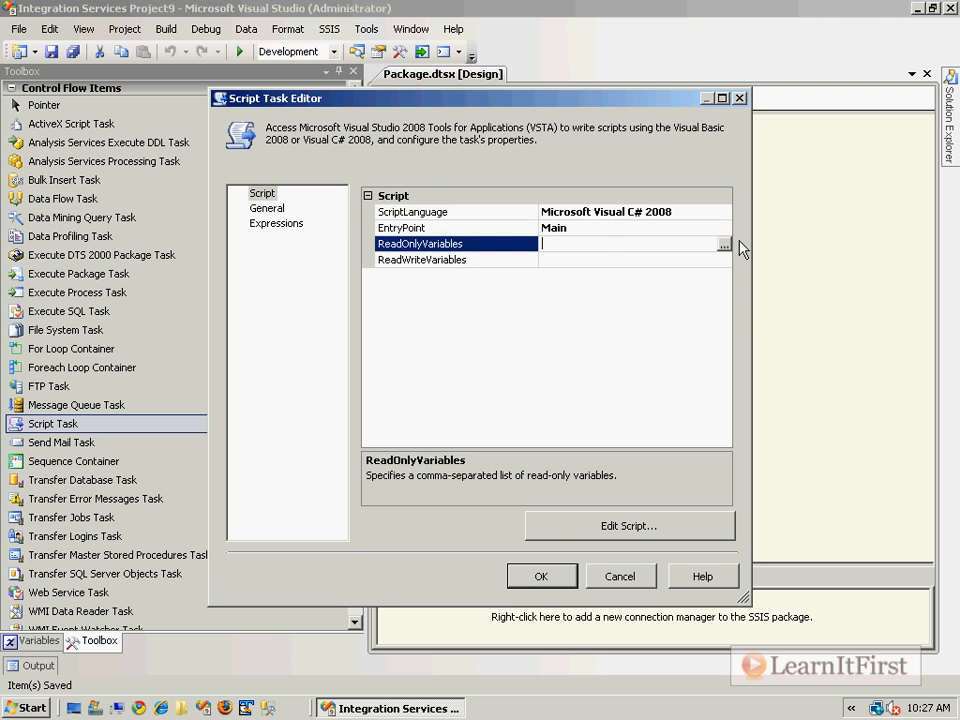
click(724, 245)
click(47, 256)
click(47, 273)
click(47, 291)
click(47, 309)
click(380, 368)
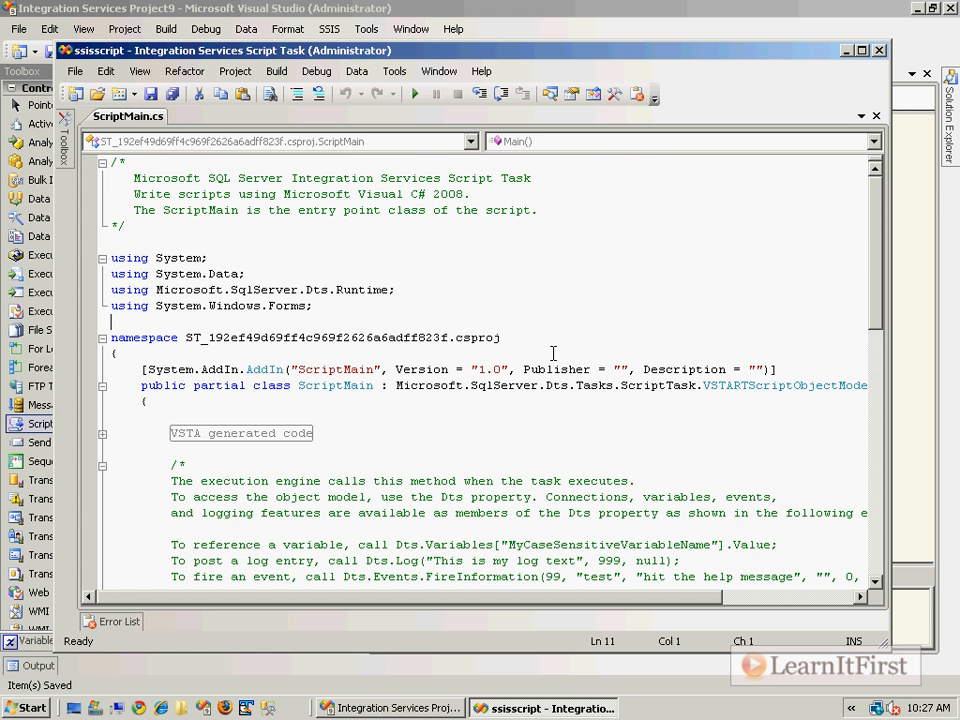
- Copy the sample Dts.Variables reference and replace the TODO line in Main with a returnString declaration calling string.Format
scroll(553, 353, down, 3)
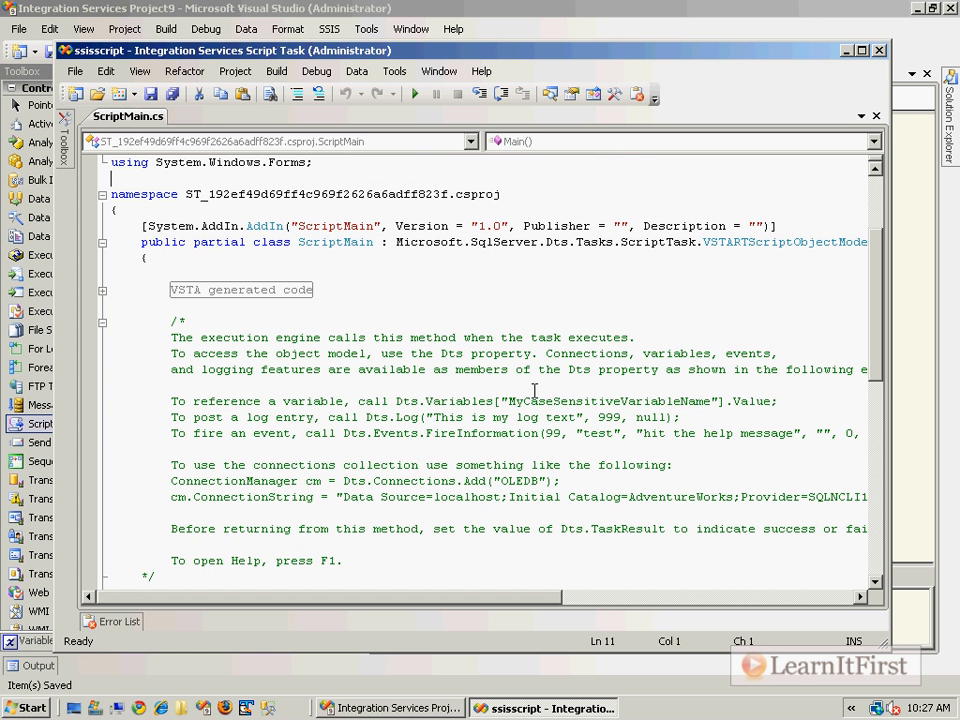
drag(396, 401, 784, 399)
scroll(514, 422, down, 7)
triple_click(401, 305)
key(Delete)
text(var re)
text(tru)
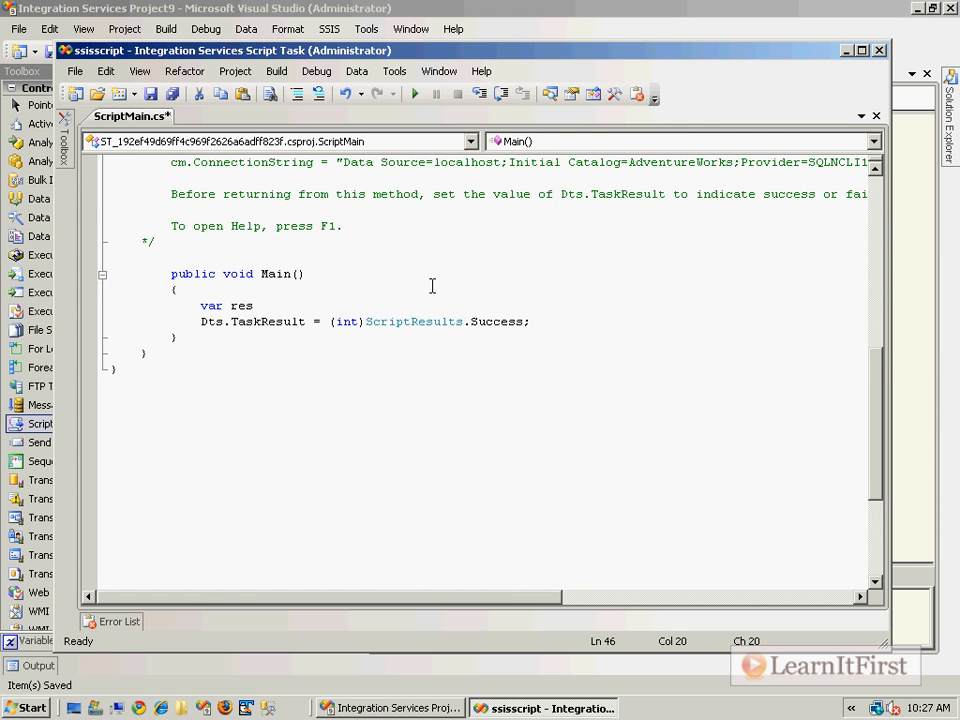
key(BackSpace)
key(BackSpace)
text(urnString = string.Format(")
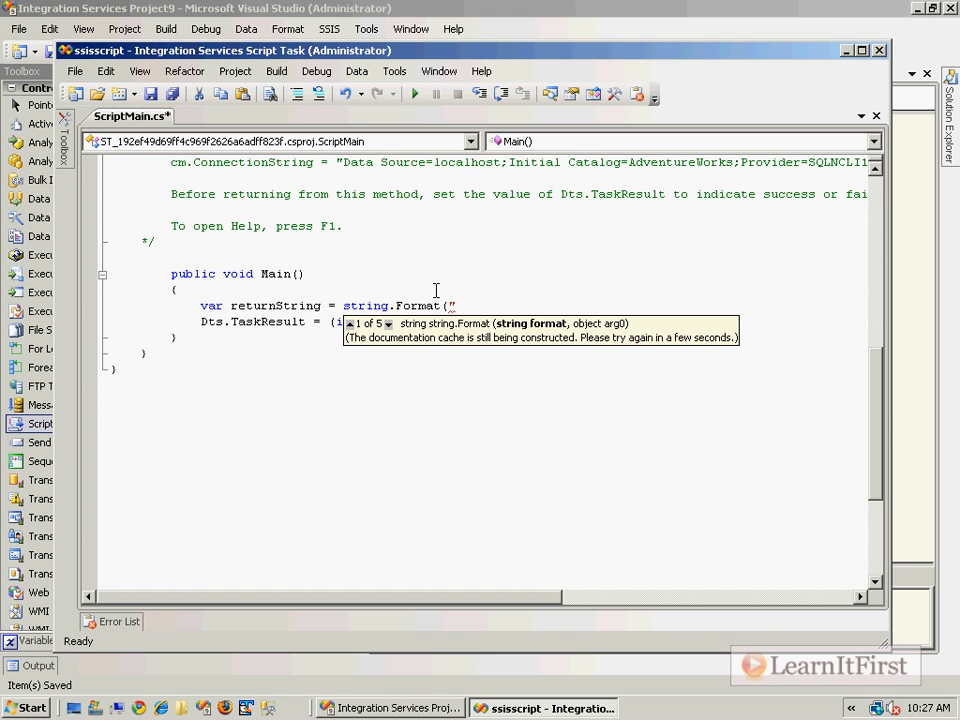
text(SalesPersonId: {0} - Name: {1)
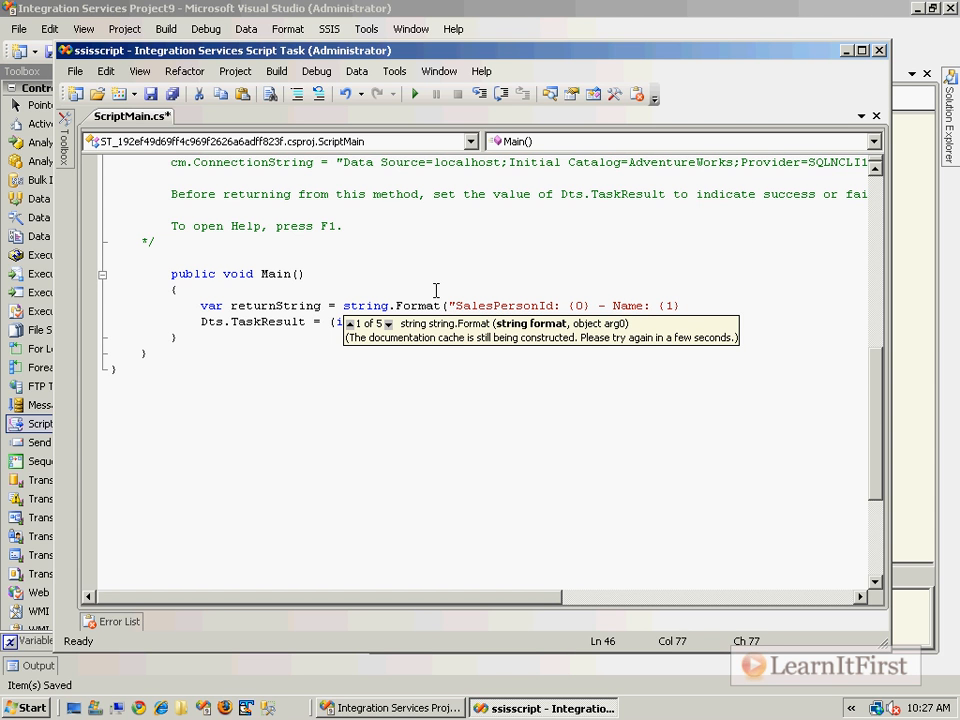
- Enter the format string "SalesPersonId: {0} - Name: {1} - IsActive: {2} - NextReviewDate: {3}" and start a new line
text(IsActvive: {2)
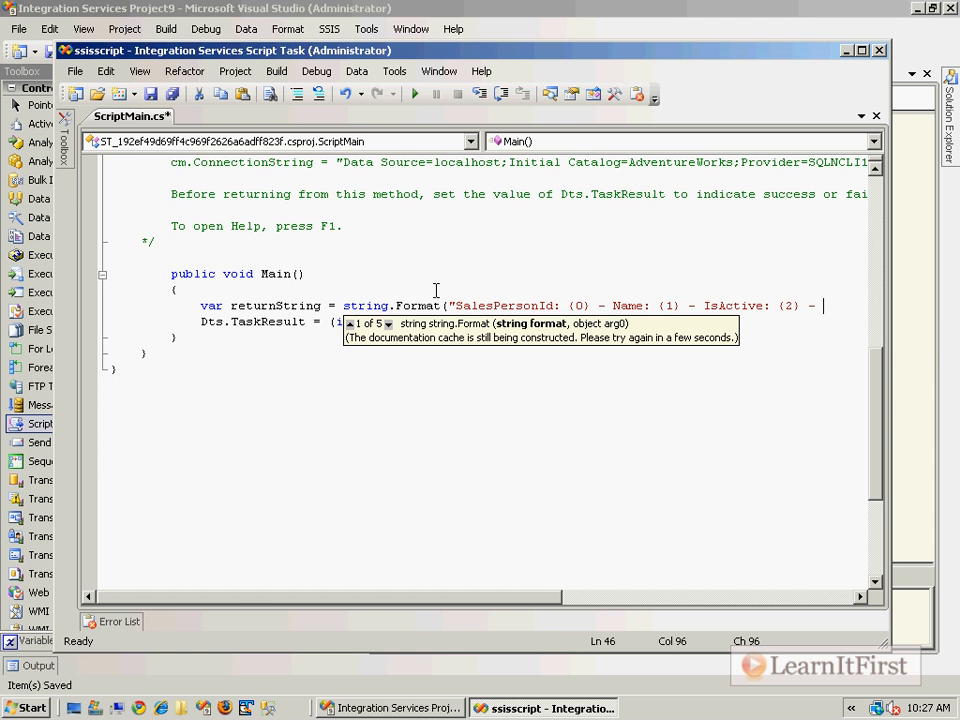
text(} - )
text(NextReviewDate)
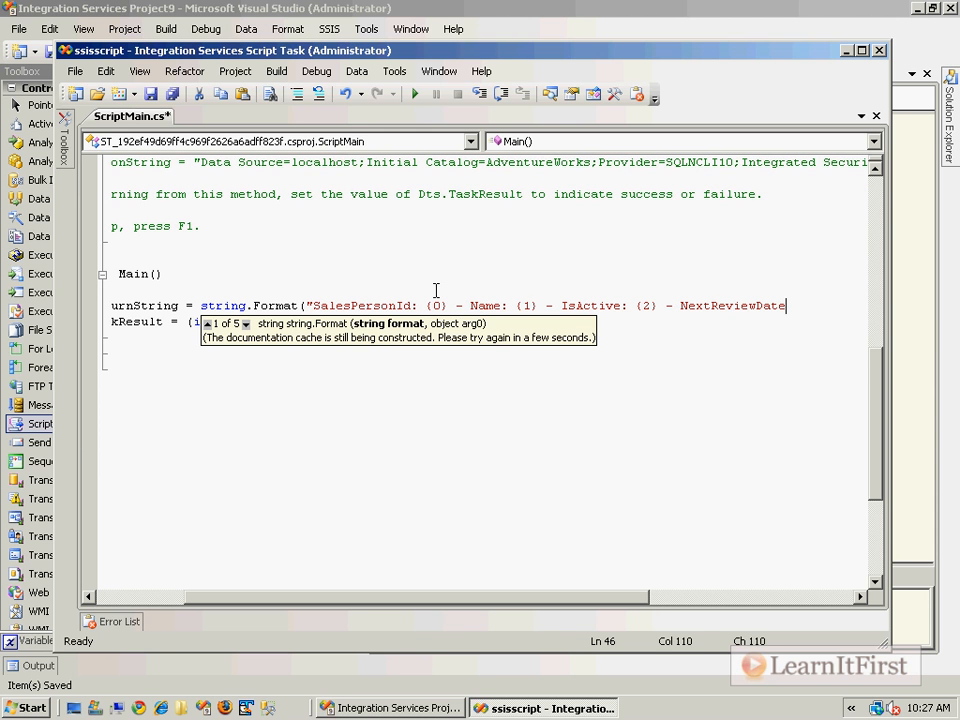
text(: {3})
text(")
key(Return)
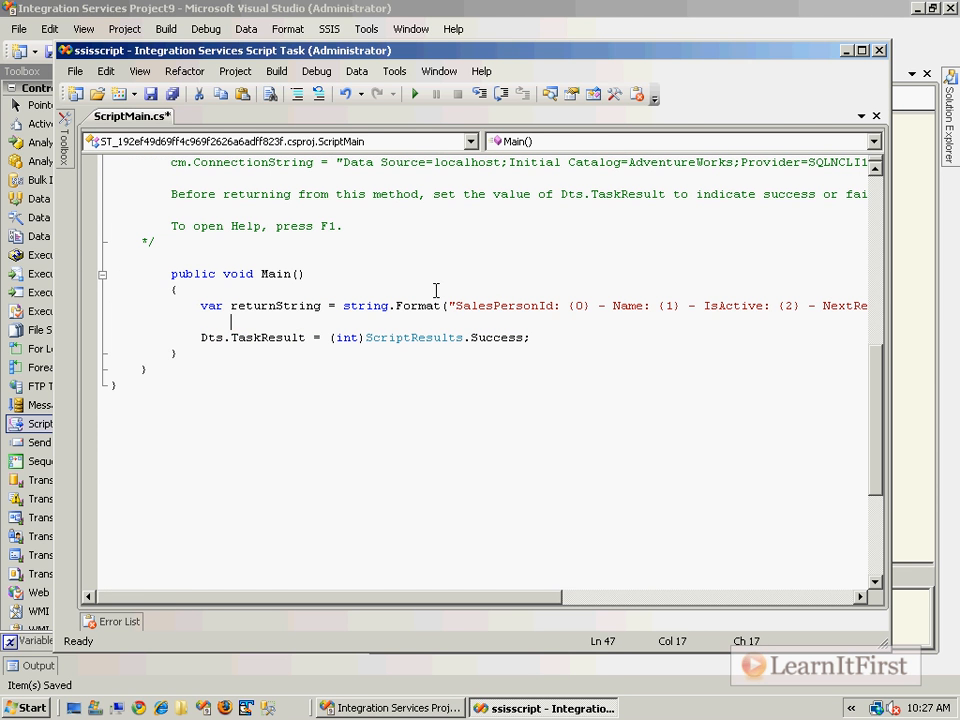
- Maximize the script editor and add Dts.Variables["SalesPersonId"].Value as the first format argument on a new line
click(862, 51)
scroll(696, 351, down, 3)
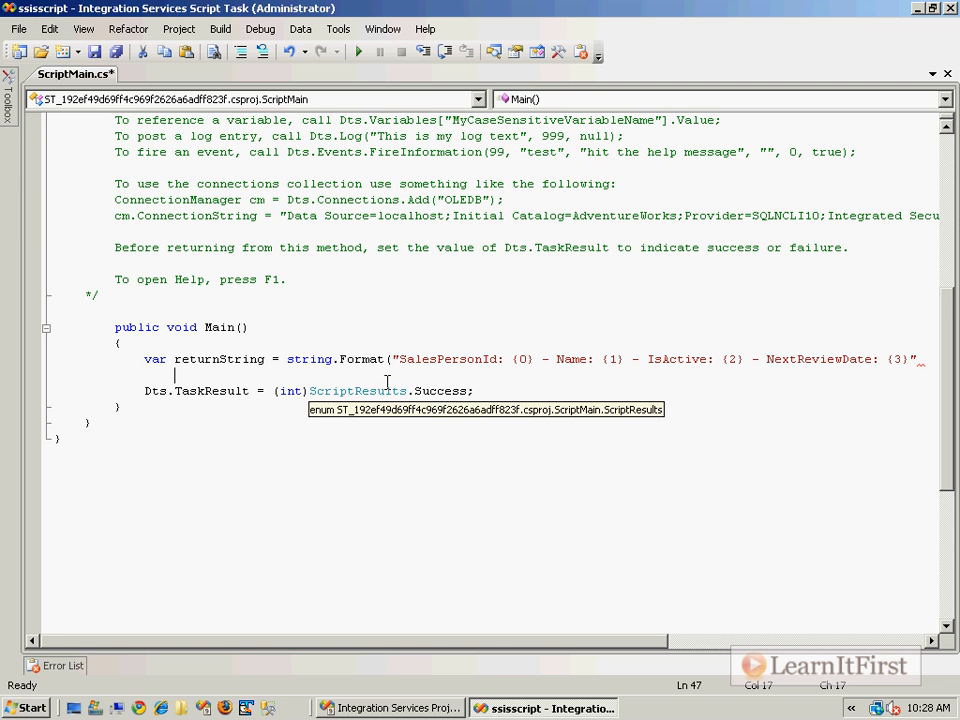
key(Return)
key(Up)
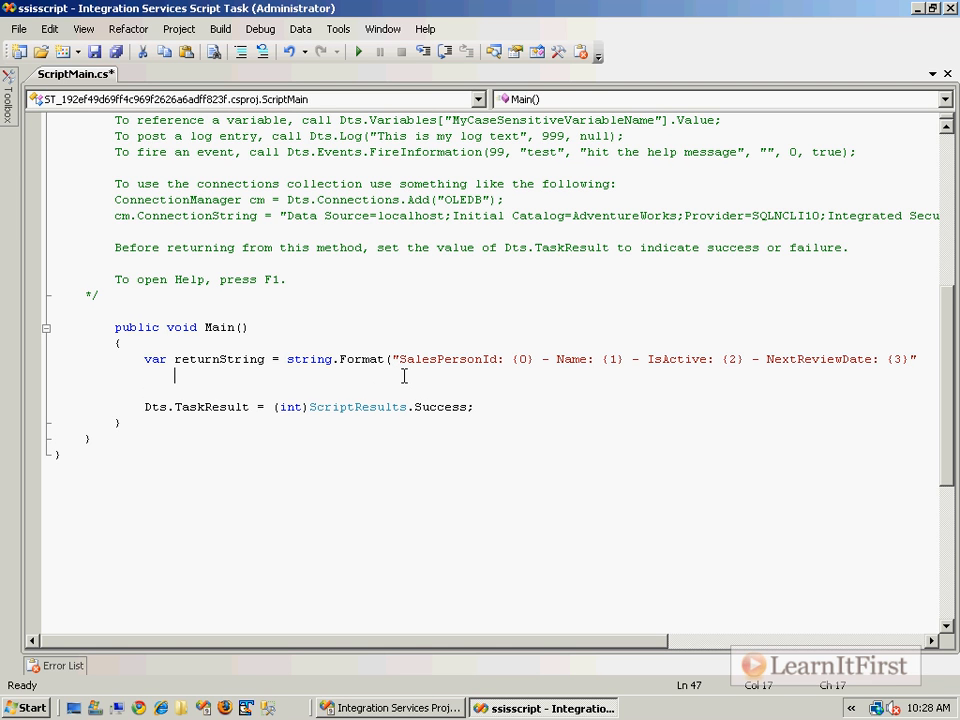
drag(512, 361, 535, 363)
click(491, 376)
text(,)
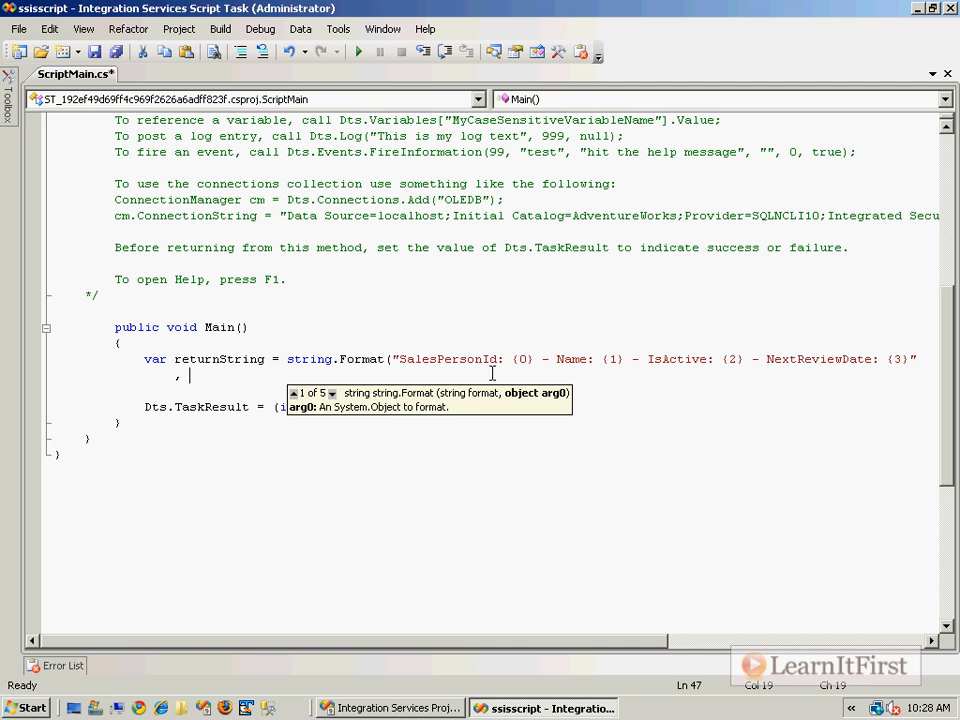
text(Dts.Variables["MyCaseSensitiveVariableName"].Value;)
double_click(340, 377)
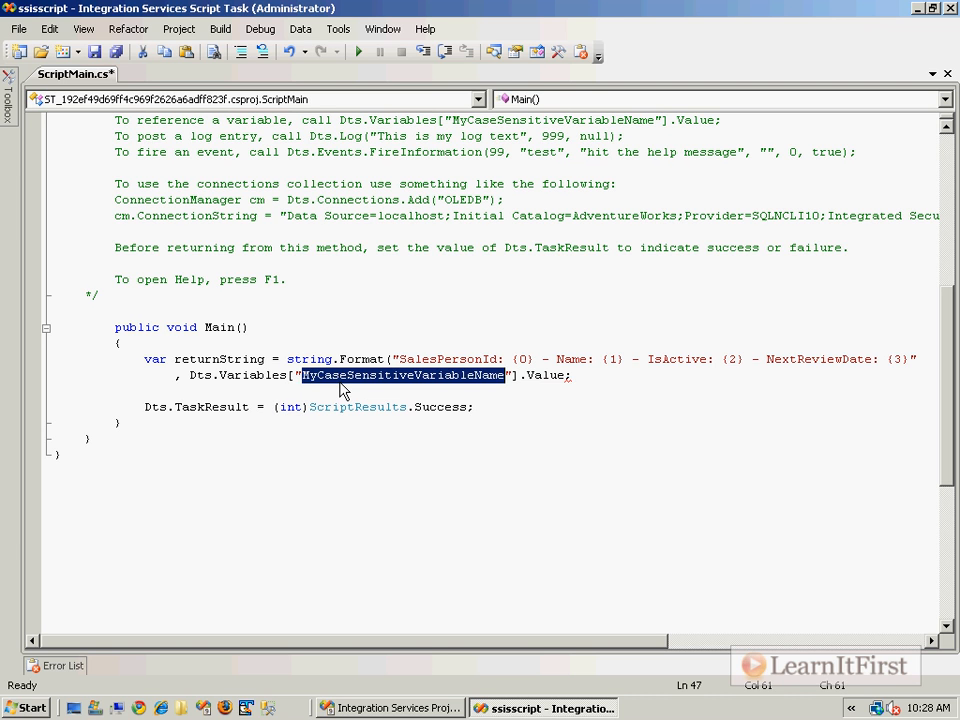
text(SalesPersonI)
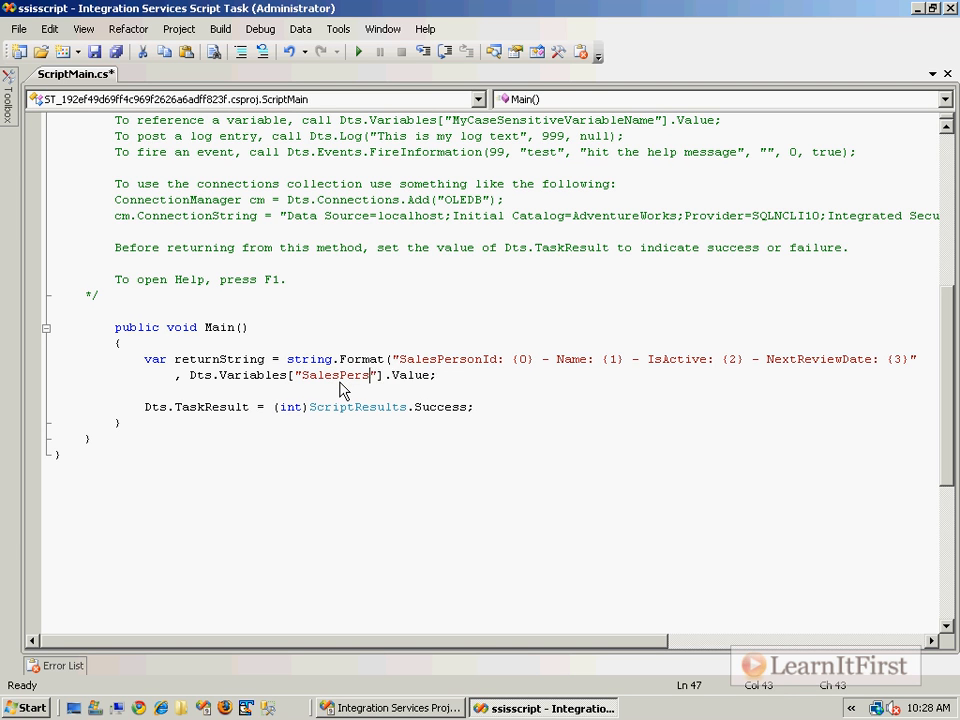
text(d)
- Add Dts.Variables["Name"].Value as the second format argument on the next line
key(End)
key(Return)
text(,)
double_click(597, 357)
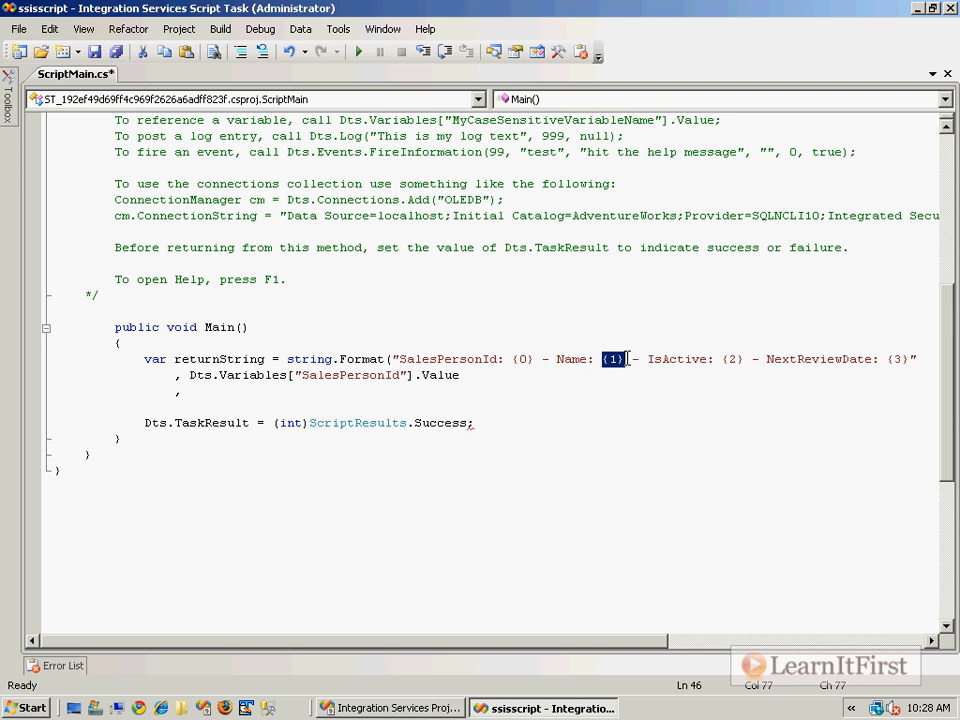
click(381, 392)
text(Dts.Variables["MyCaseSensitiveVariableName"].Value;)
double_click(341, 396)
text(Name)
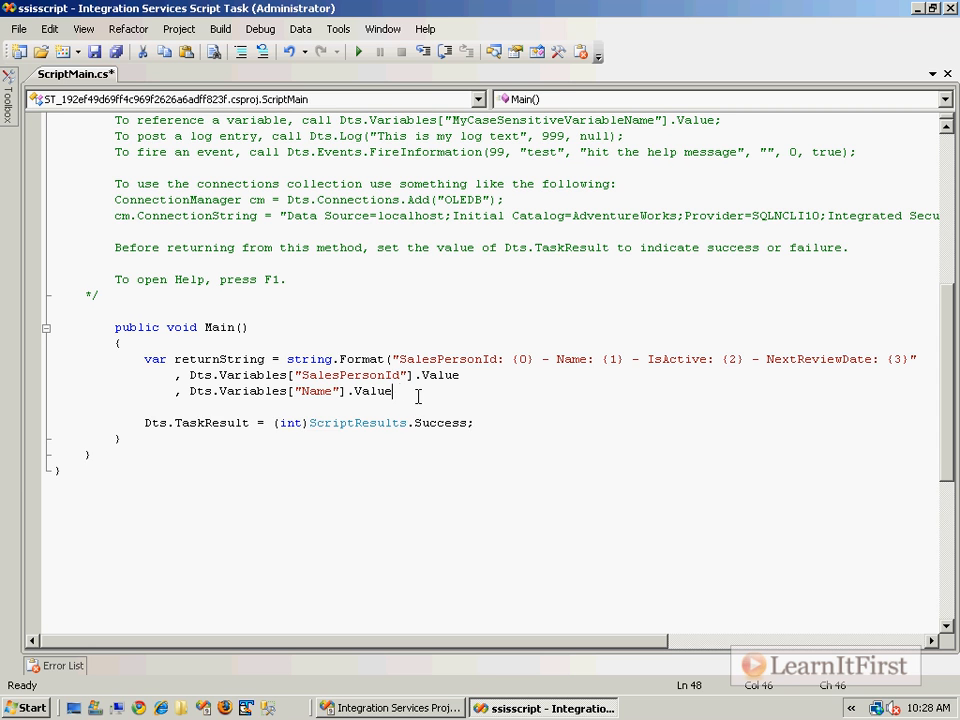
- Add Dts.Variables["IsActive"].Value as the third format argument on the next line
key(Return)
text(,)
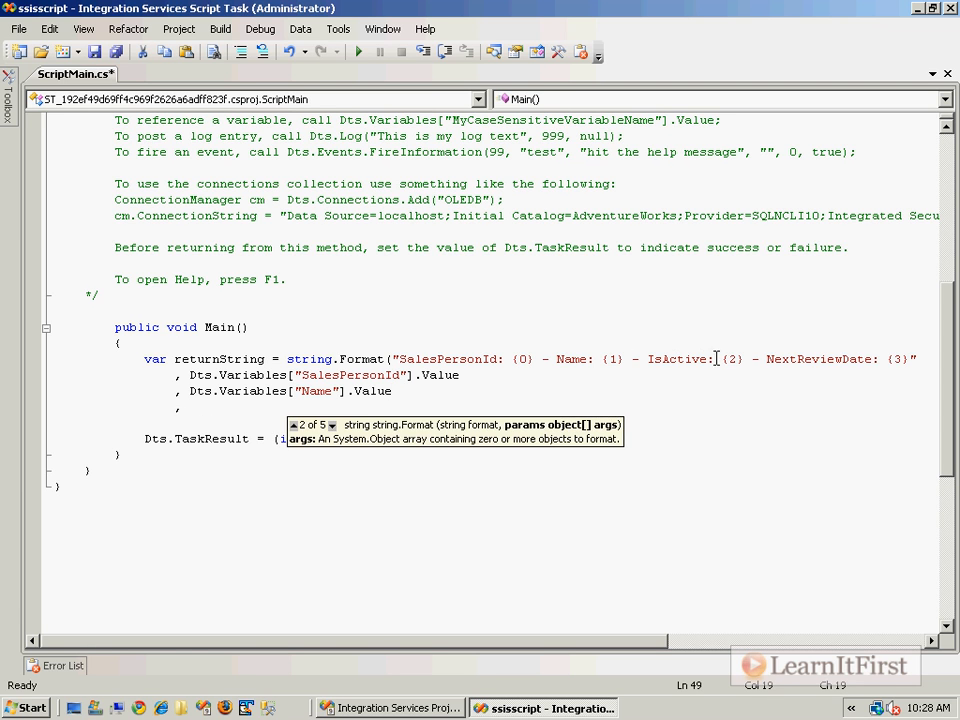
drag(722, 359, 739, 361)
click(257, 407)
text(Dts.Variables["MyCaseSensitiveVariableName"].Value;)
double_click(371, 409)
text(IsActivbe)
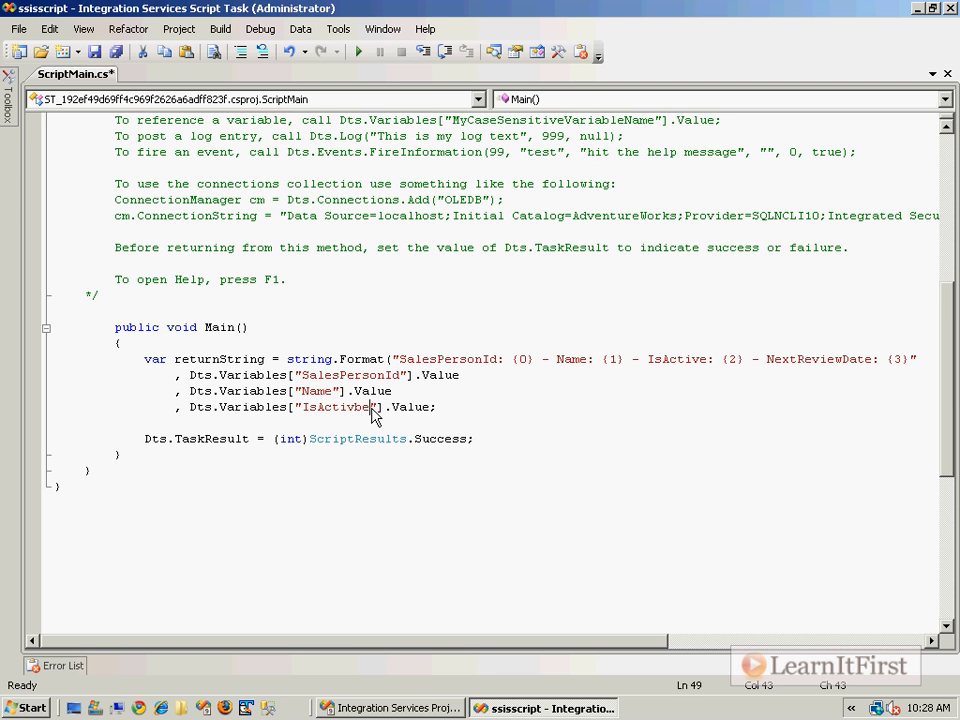
key(BackSpace)
key(BackSpace)
text(e)
key(BackSpace)
- Add Dts.Variables["NextReviewDate"].Value as the fourth argument, close the call with ");" and save
key(Return)
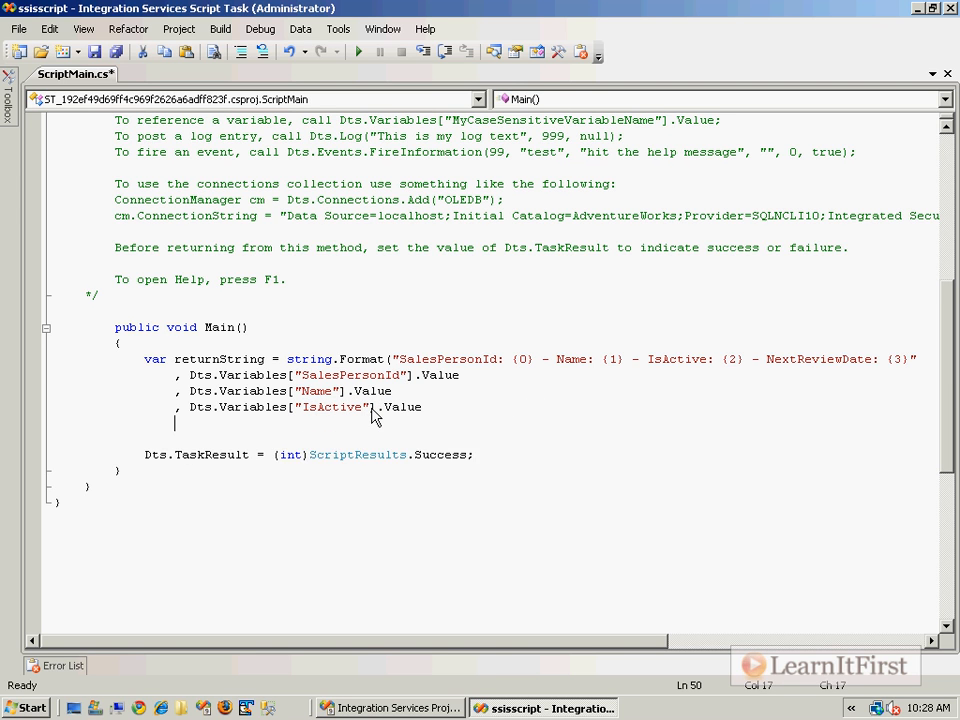
key(Tab)
text(,)
click(903, 358)
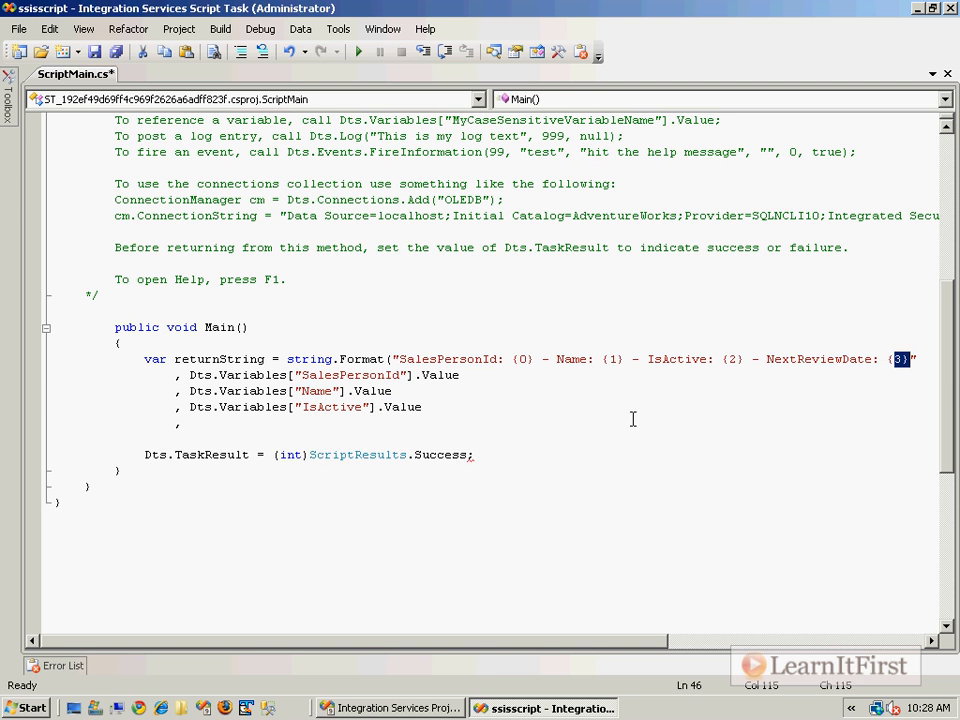
click(422, 425)
text(Dts.Variables["MyCaseSensitiveVariableName"].Value;)
double_click(410, 426)
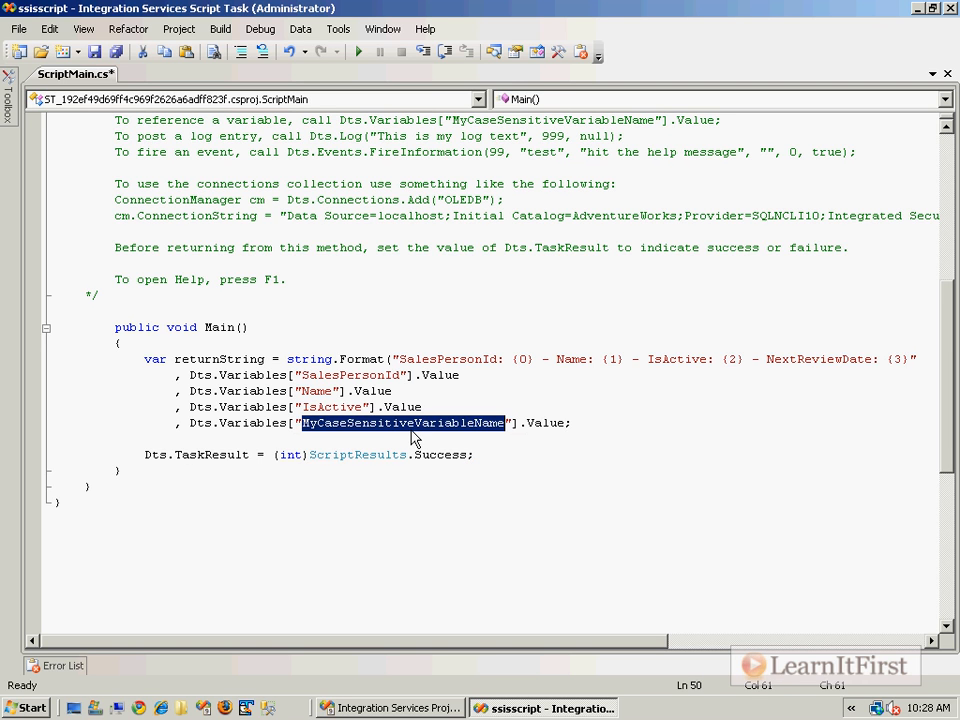
text(NextReview)
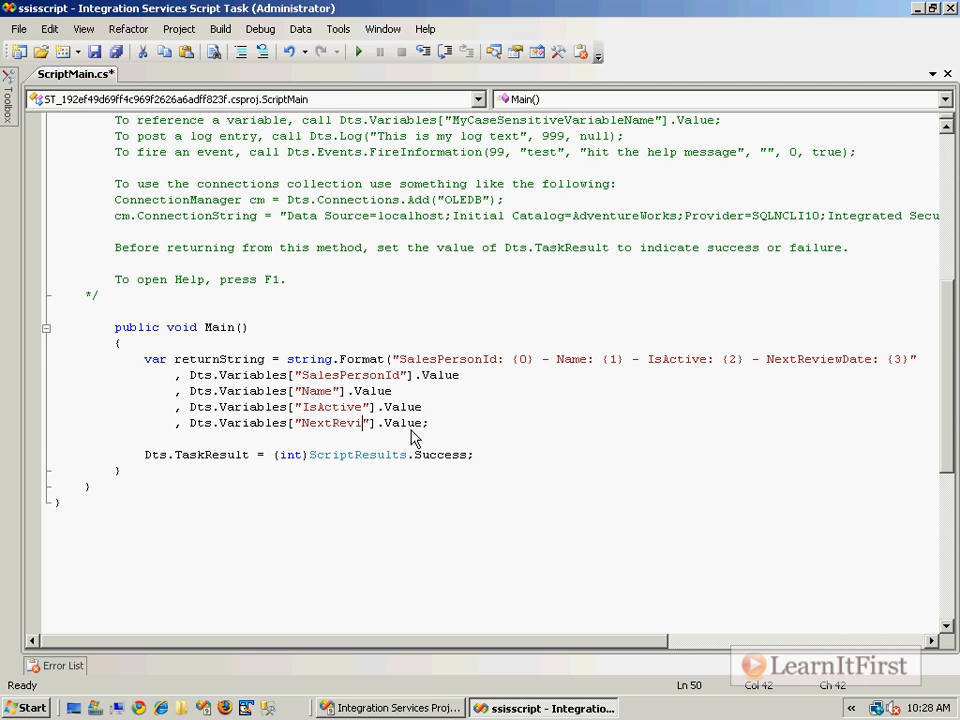
text(Date)
key(End)
key(Return)
text().)
key(BackSpace)
text(';)
key(ctrl+s)
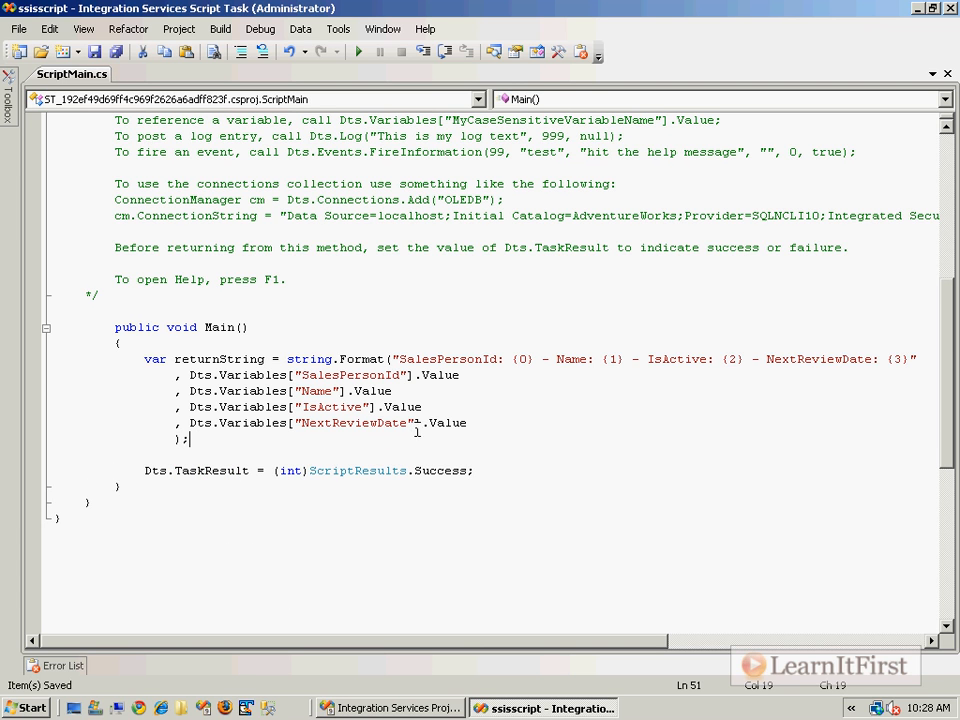
- Append .ToString() to each of the four Dts.Variables values and save the script
click(486, 381)
text(.ToString())
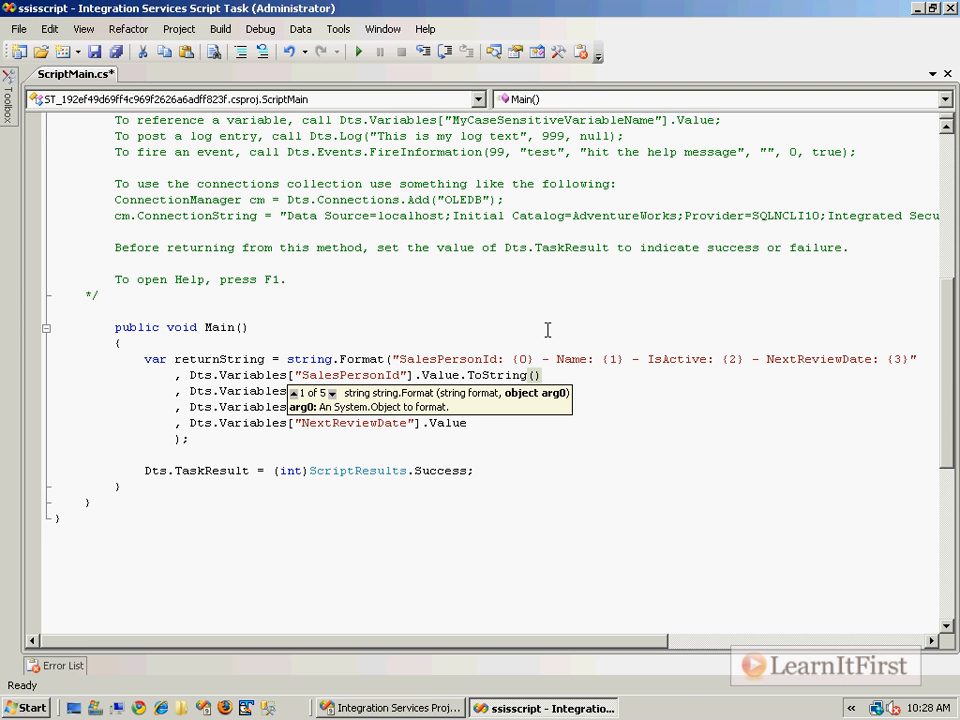
shift+click(462, 376)
key(ctrl+c)
click(430, 392)
key(ctrl+v)
click(434, 405)
key(ctrl+v)
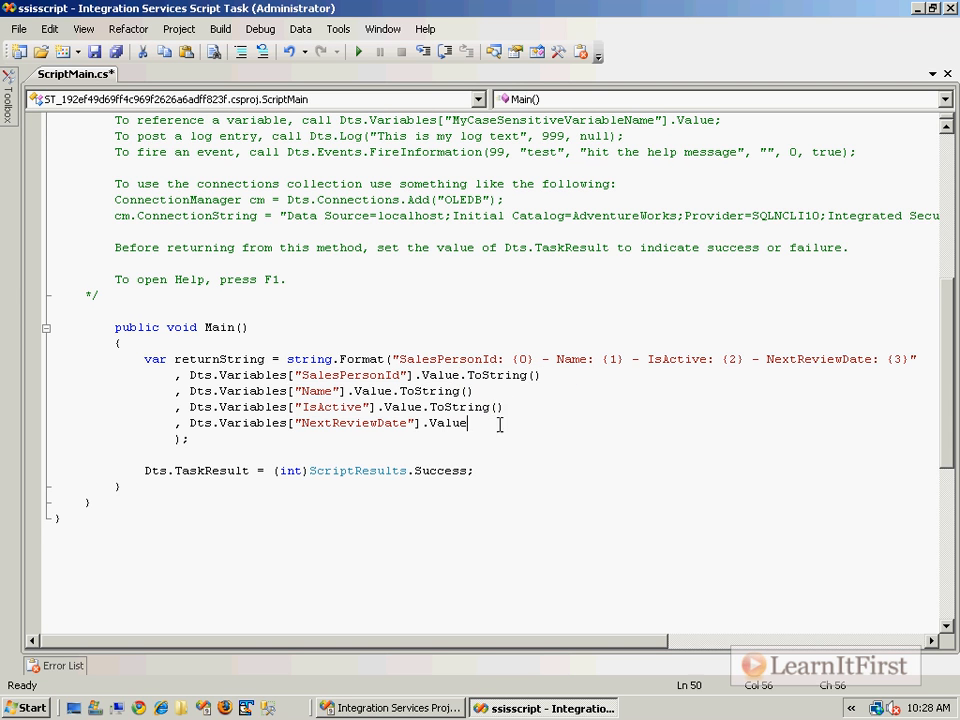
click(478, 423)
key(ctrl+v)
key(ctrl+s)
- Add a System.Windows.Forms.MessageBox.Show(returnString); line after the declaration and save the script
click(612, 407)
click(575, 441)
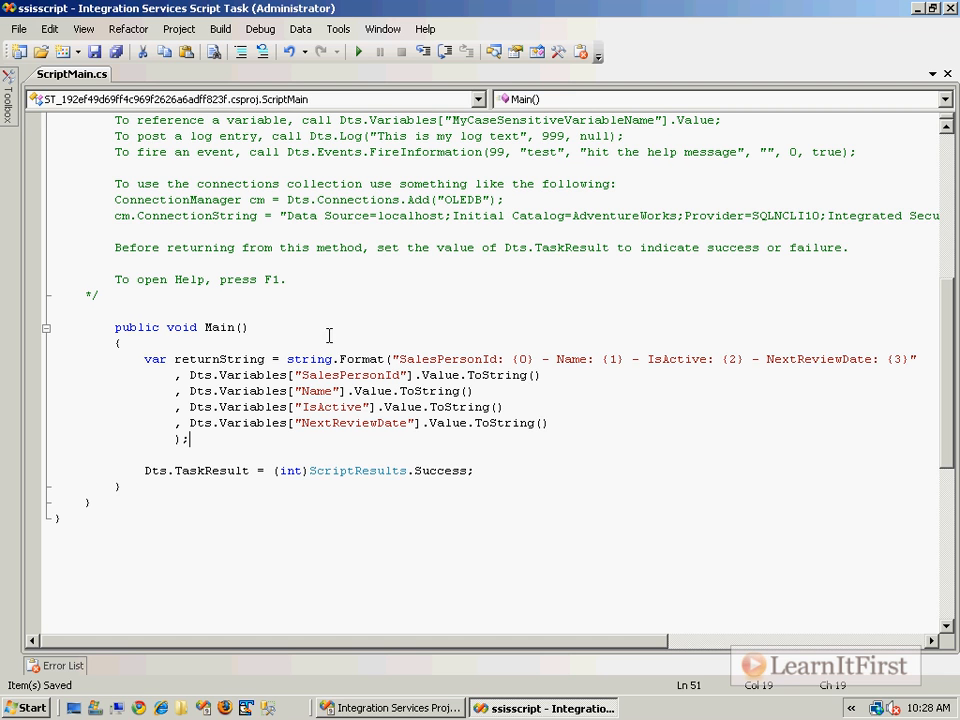
drag(467, 375, 591, 375)
click(588, 391)
click(583, 425)
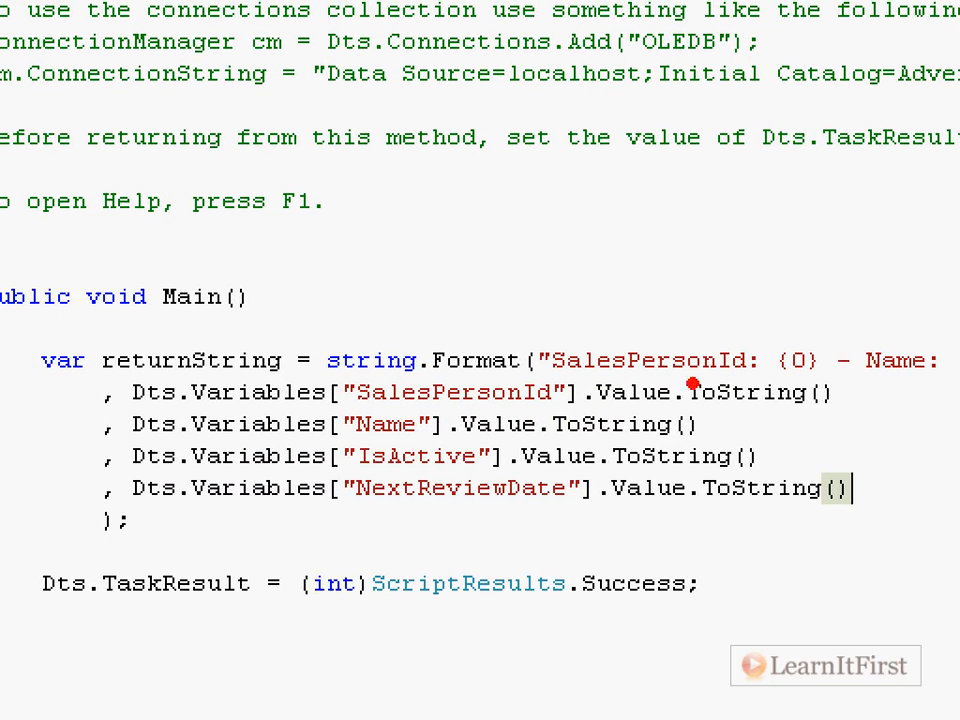
drag(782, 379, 822, 396)
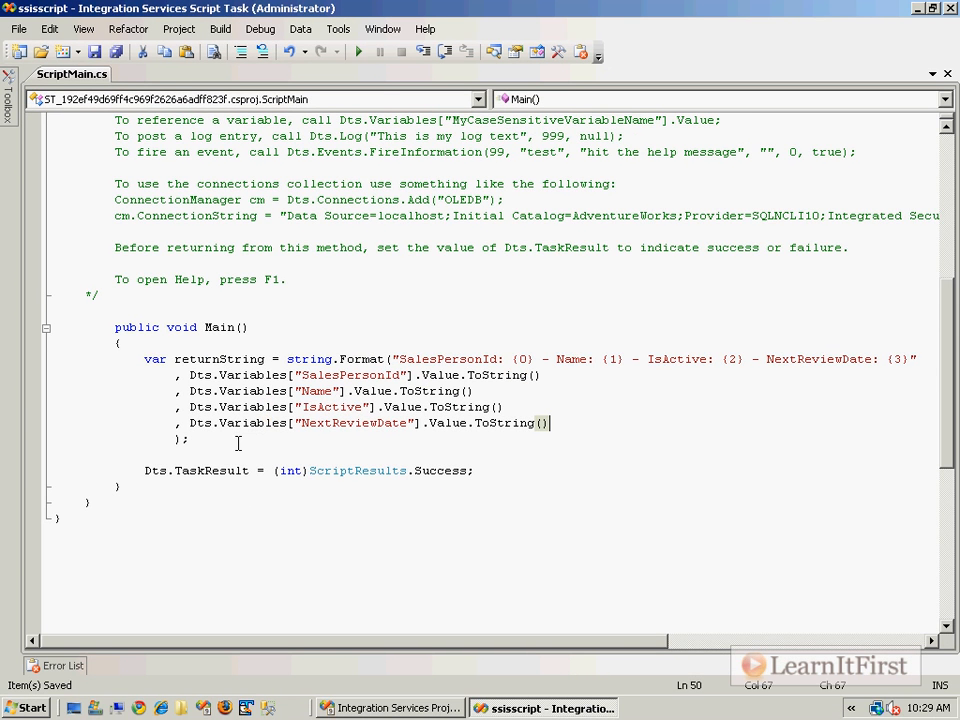
key(Down)
key(Return)
key(Return)
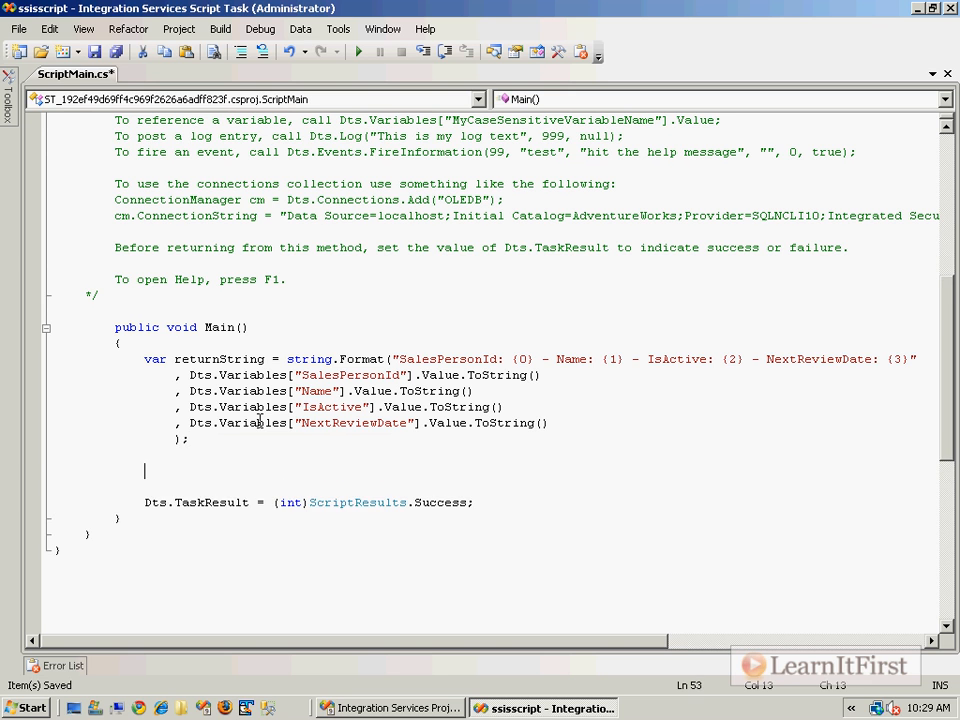
text(System.Window)
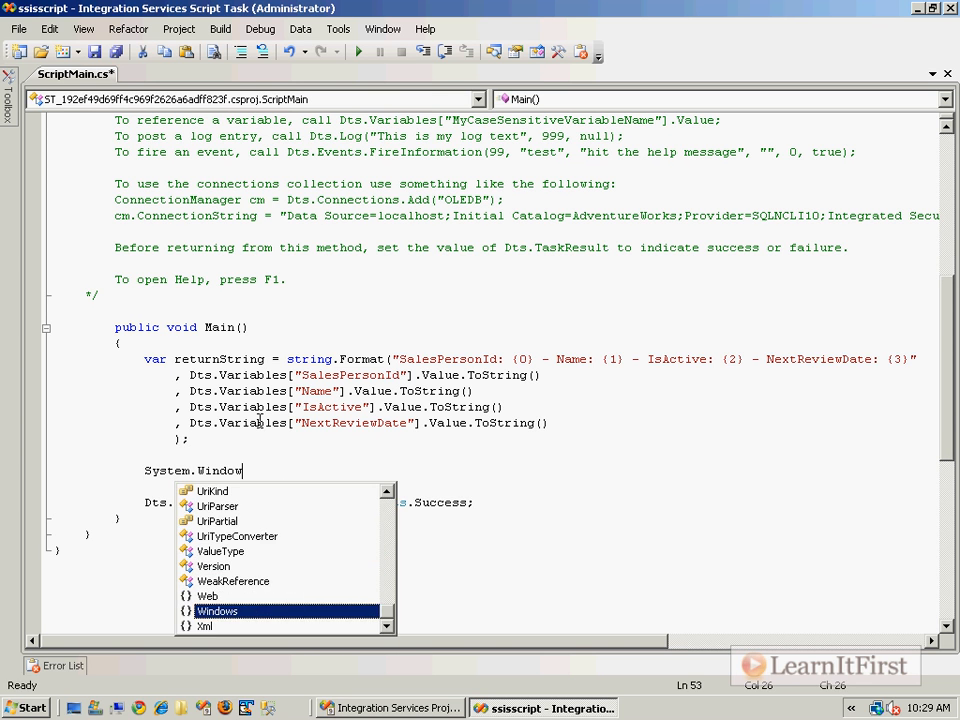
text(s.Forms.Mess)
key(Down)
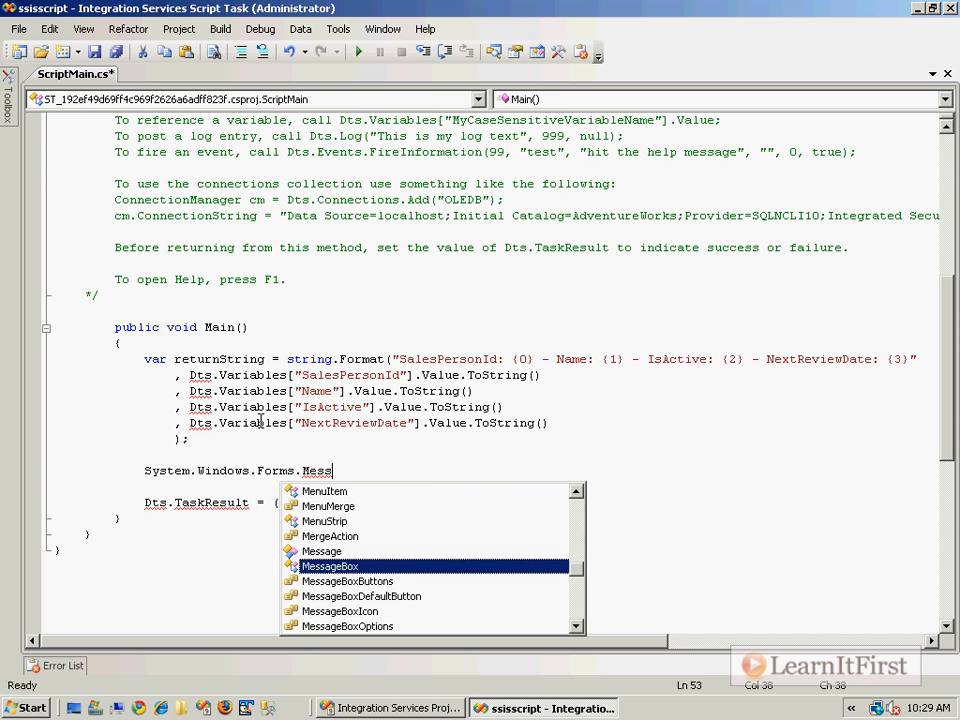
text(ageBox.Show()
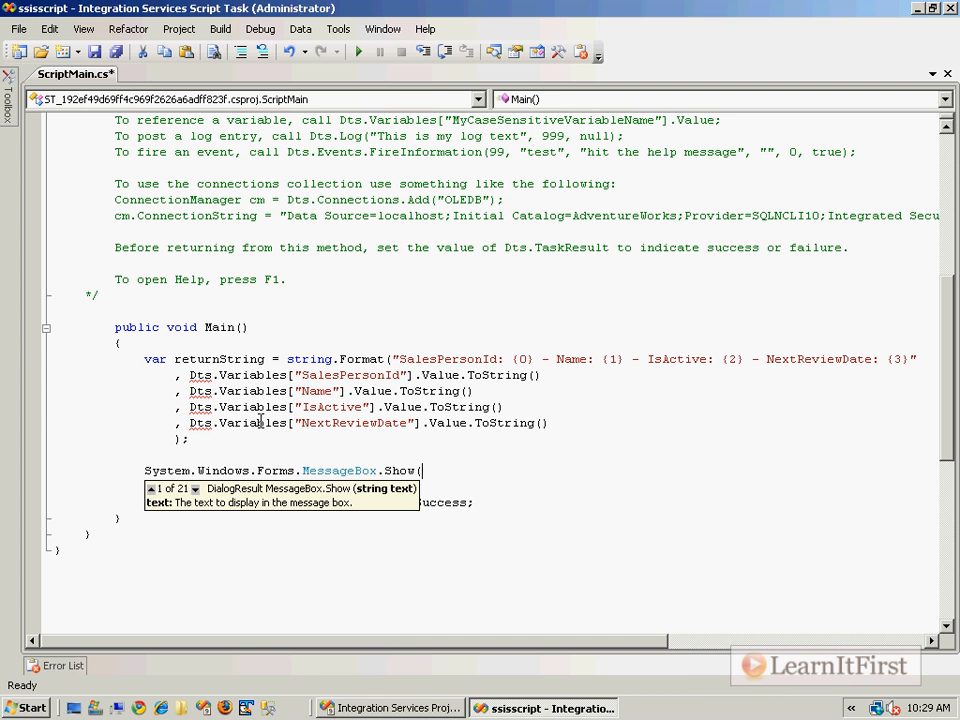
text(returnh)
key(BackSpace)
text(S)
key(Tab)
text();)
key(ctrl+s)
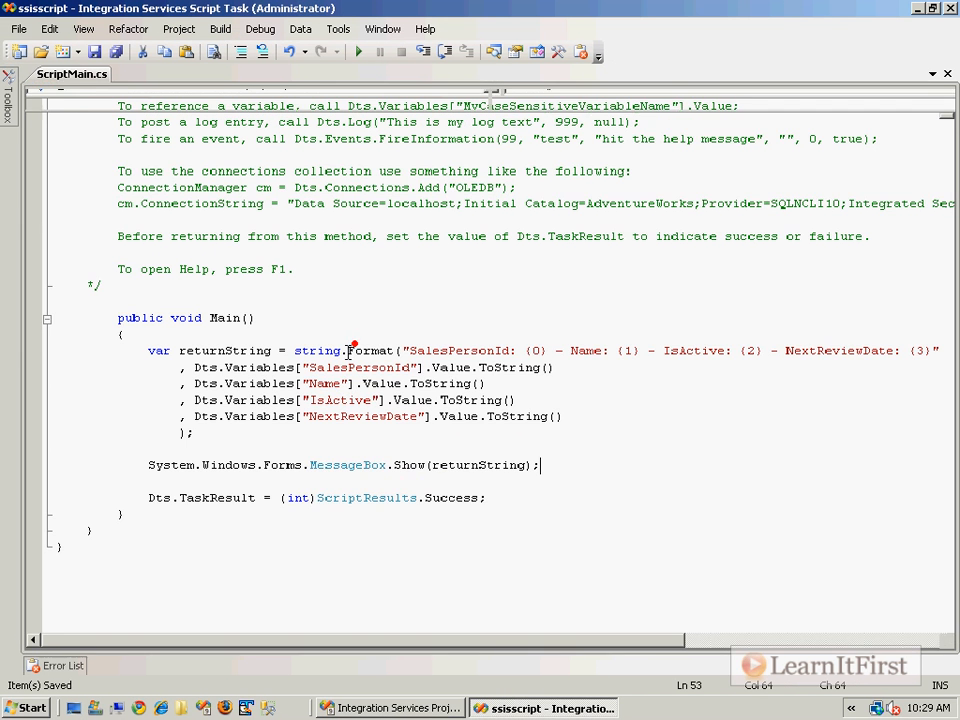
- Close the script editor and confirm the Script Task Editor
click(520, 232)
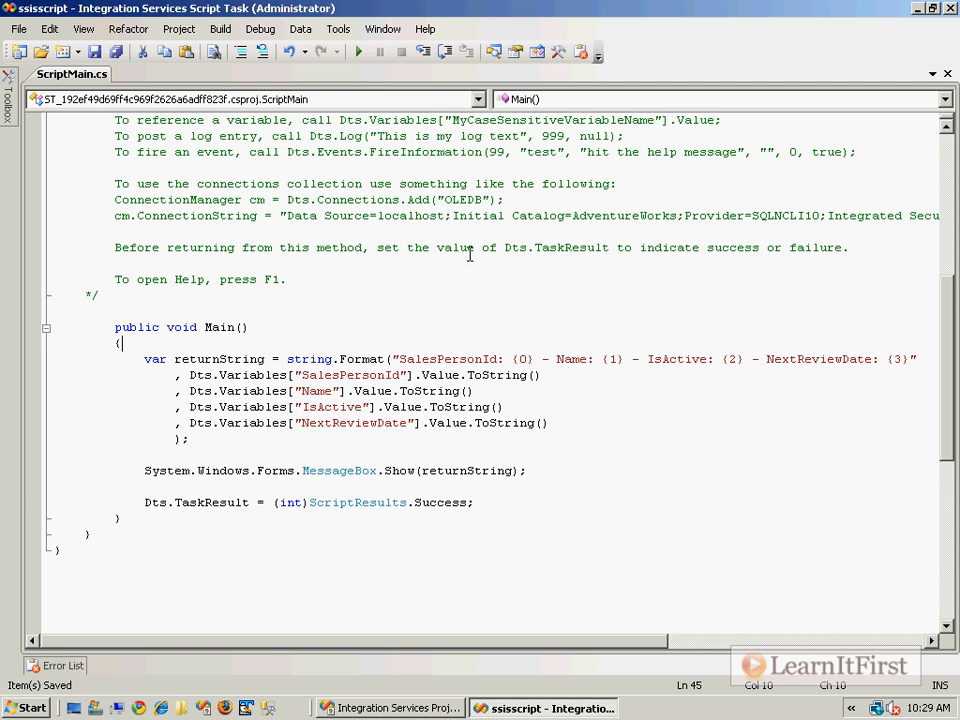
click(297, 298)
scroll(320, 310, up, 3)
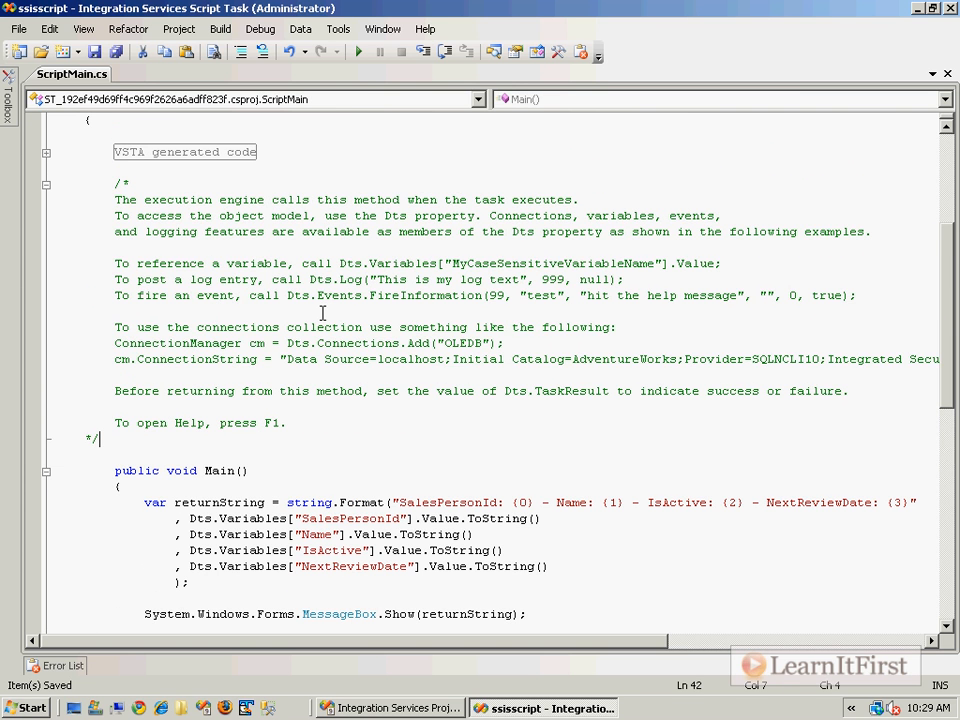
click(947, 9)
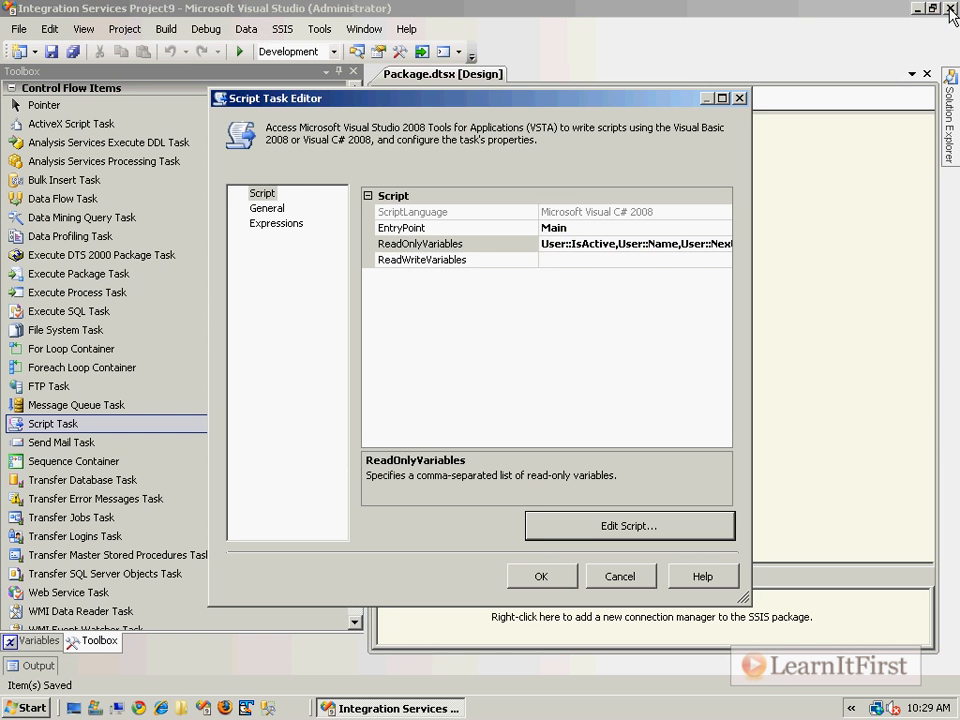
key(Return)
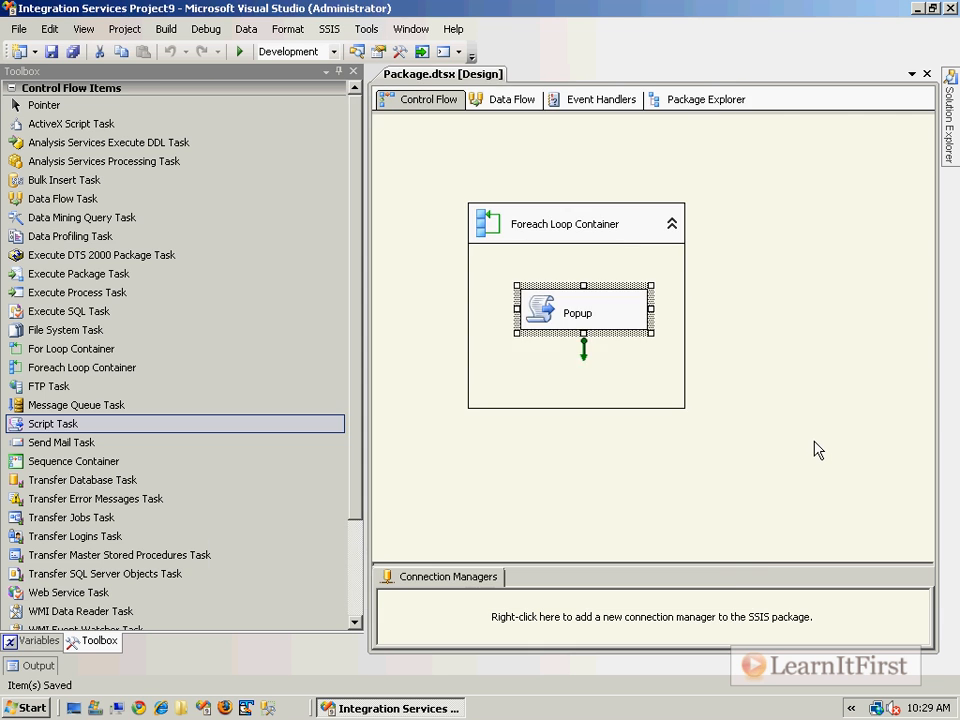
- Run the package, acknowledge each Popup message box, and switch back to design mode
key(F5)
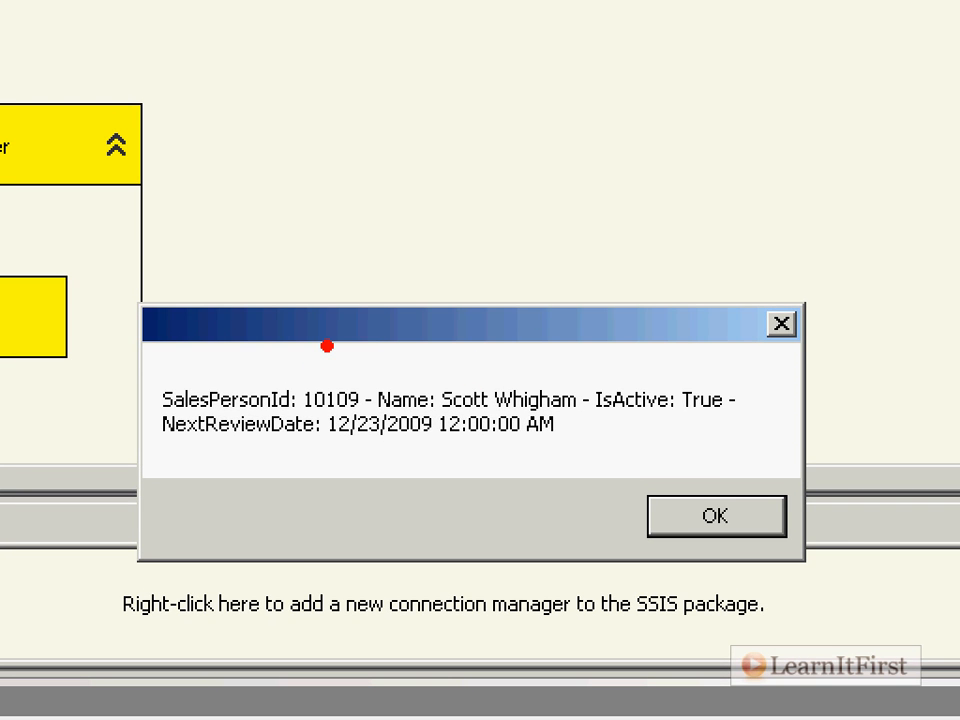
drag(344, 378, 391, 277)
drag(664, 382, 703, 317)
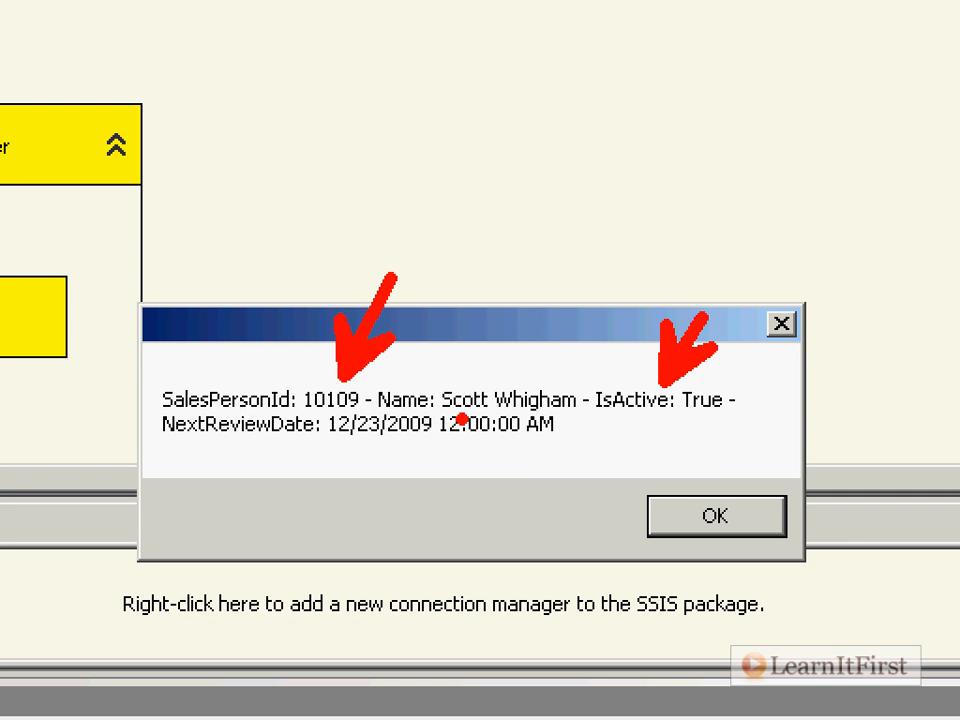
drag(729, 379, 795, 331)
mouse_move(495, 495)
mouse_down()
mouse_move(540, 468)
mouse_move(605, 527)
mouse_up()
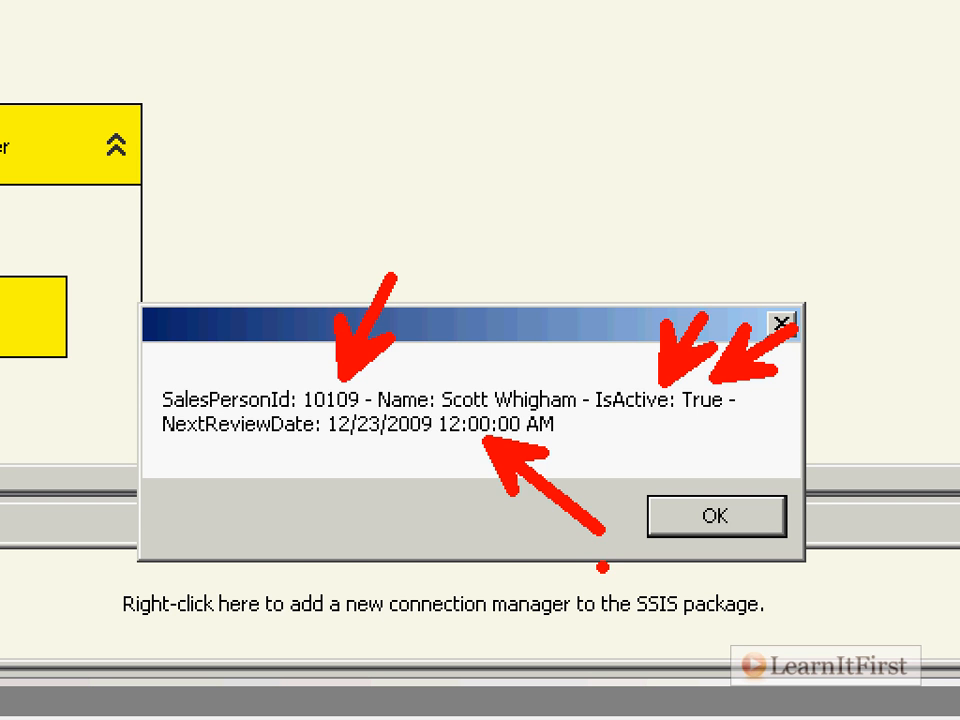
key(Escape)
click(597, 410)
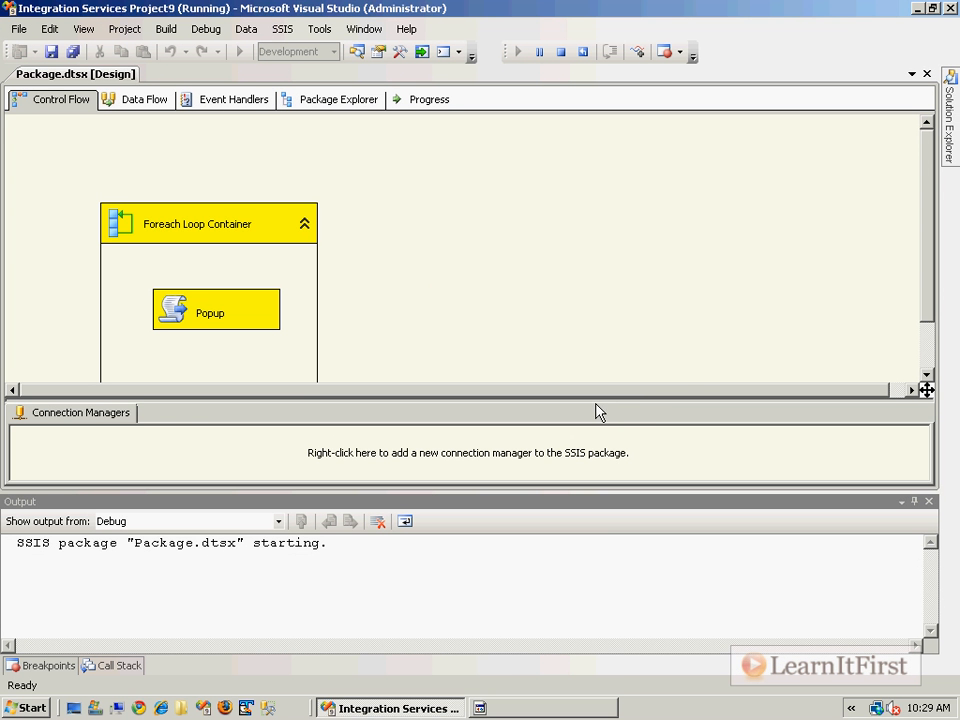
click(600, 408)
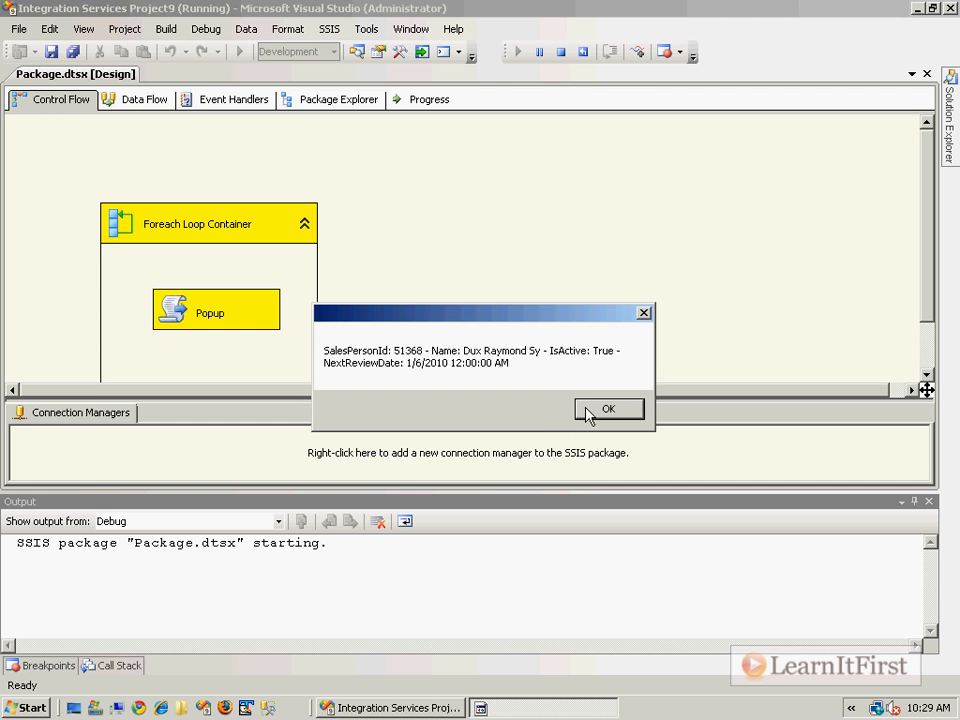
click(600, 410)
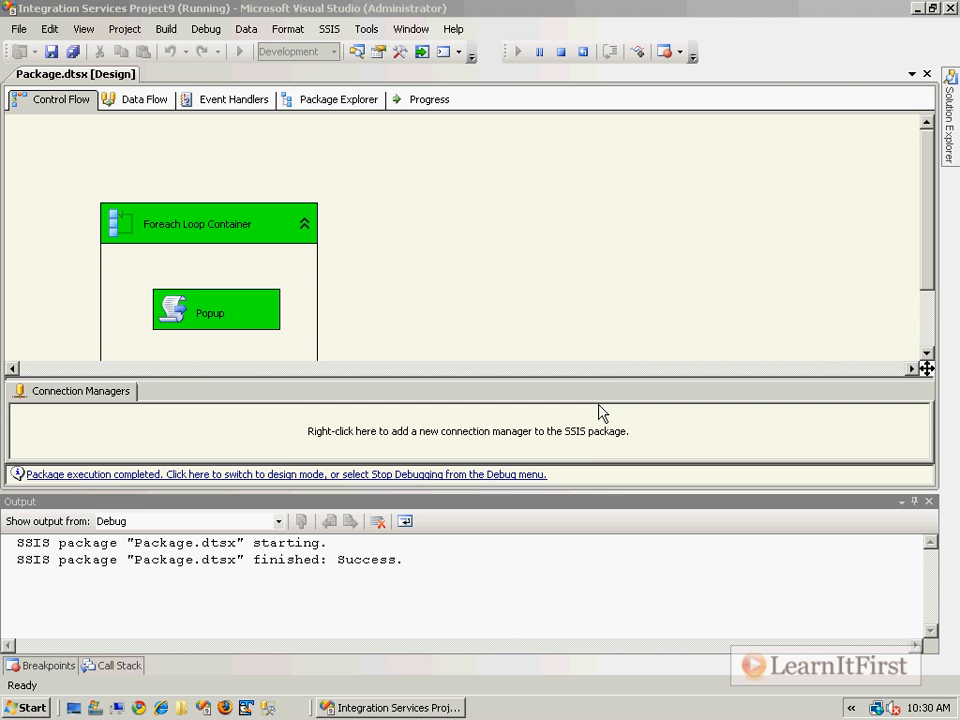
click(503, 482)
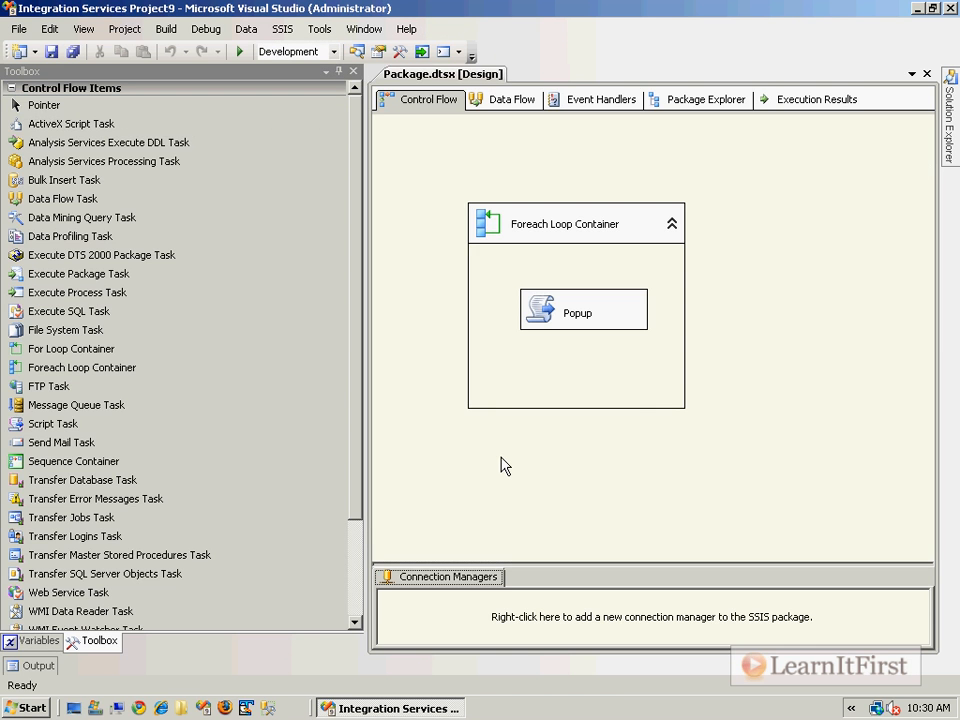